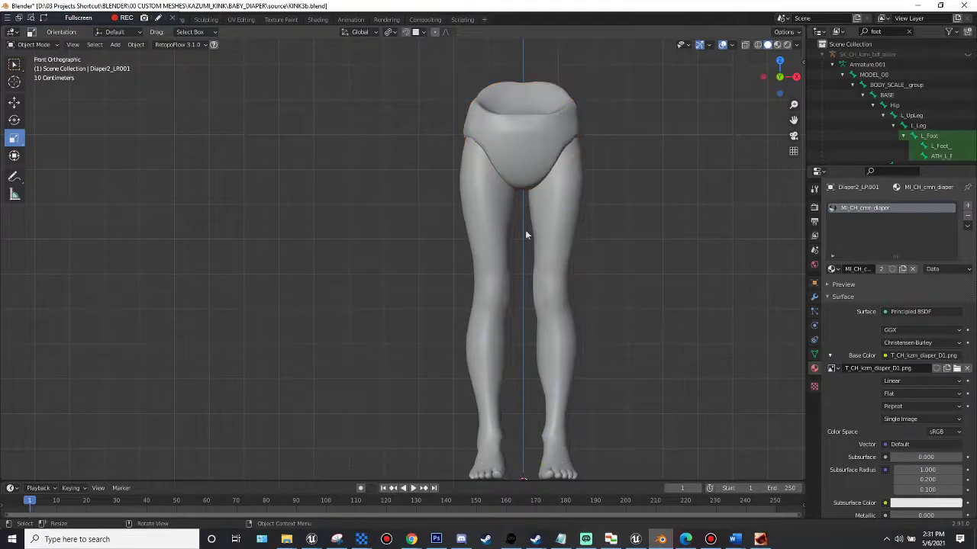
- Display the viewport in material preview shading and select the legs mesh
click(537, 177)
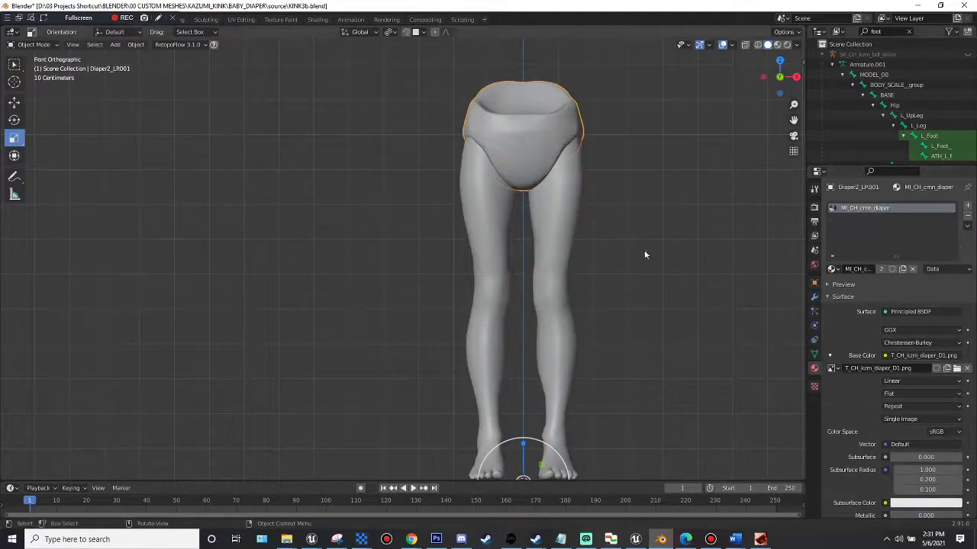
click(508, 179)
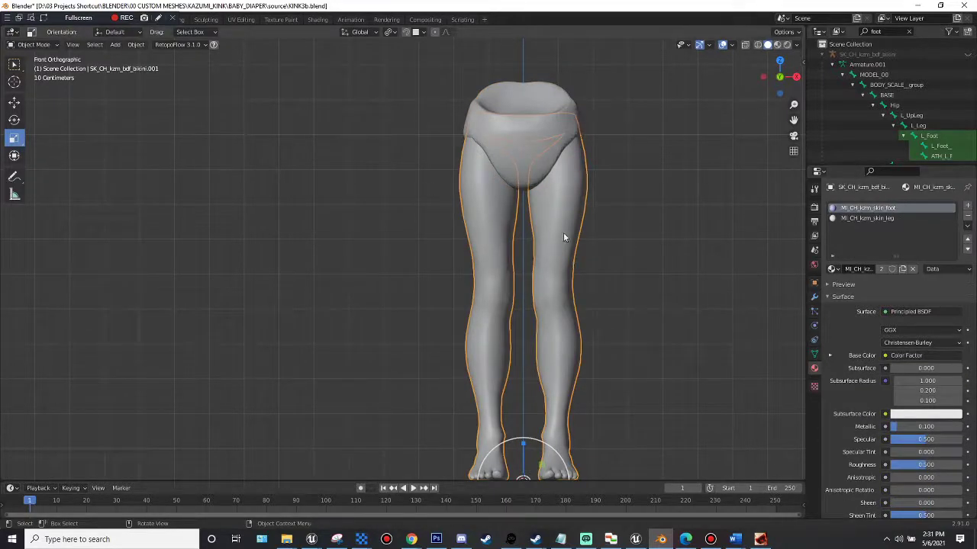
click(778, 45)
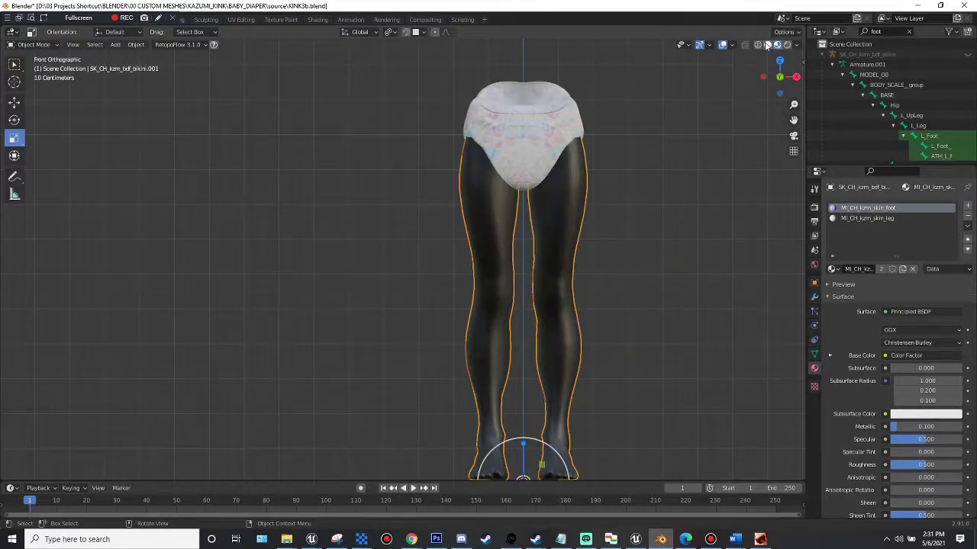
click(634, 241)
click(476, 244)
scroll(465, 256, down, 3)
scroll(461, 251, up, 3)
click(676, 254)
click(537, 239)
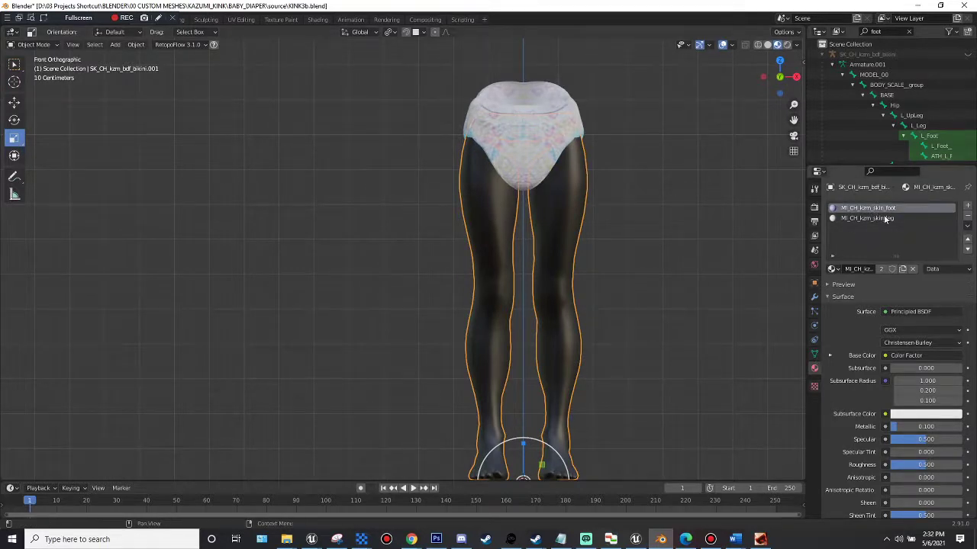
- Enter edit mode on the legs mesh and examine which faces use MI_CH_kzm_skin_foot, clearing the selection when done
scroll(659, 261, down, 1)
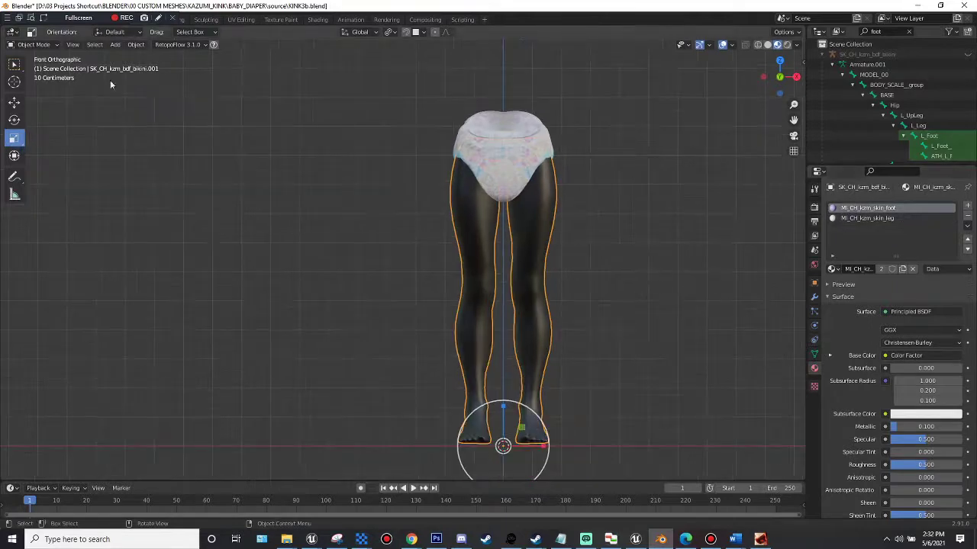
click(33, 44)
click(35, 69)
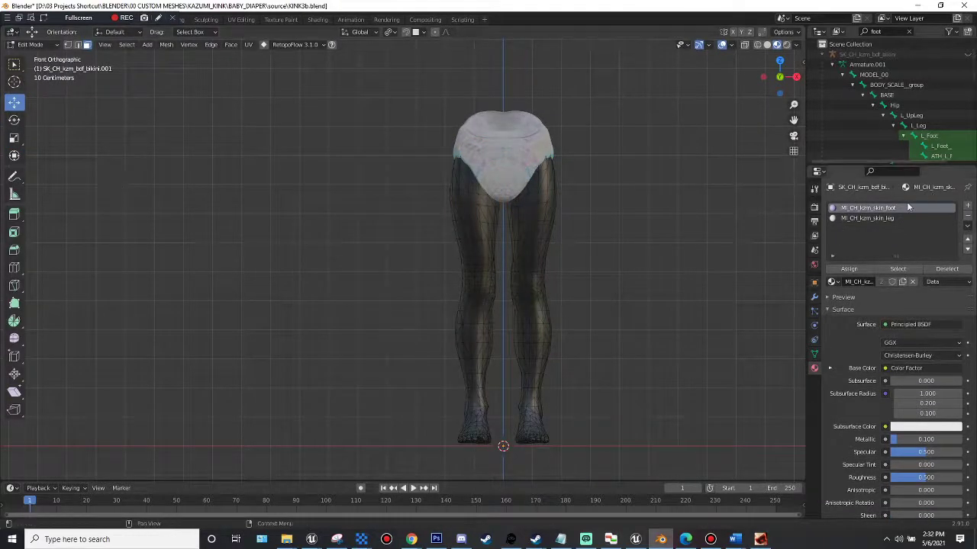
click(899, 269)
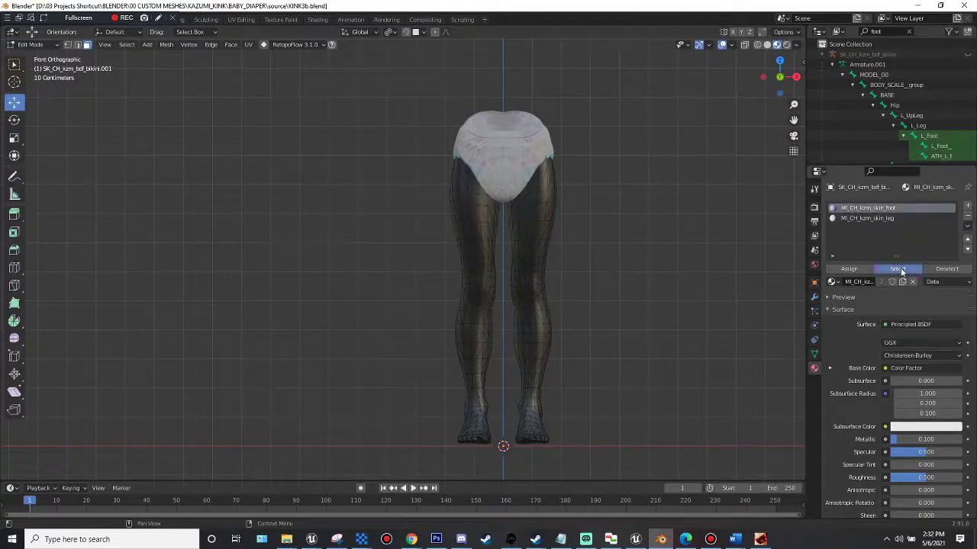
mouse_move(796, 60)
mouse_down()
mouse_move(780, 76)
mouse_move(791, 72)
mouse_up()
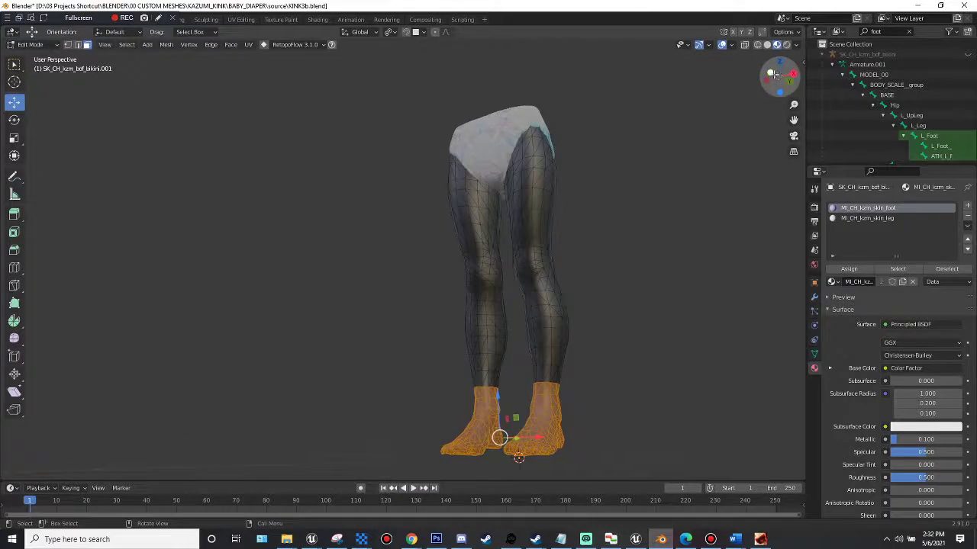
click(770, 73)
scroll(686, 203, down, 1)
click(679, 208)
scroll(683, 221, up, 1)
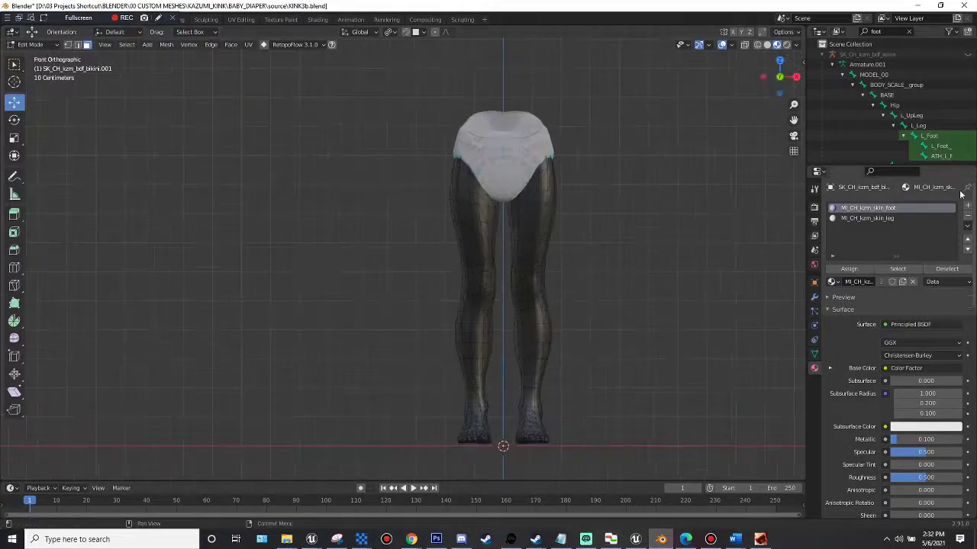
- Select the faces assigned to MI_CH_kzm_skin_leg to examine their coverage, and clear the selection when done
click(881, 219)
click(899, 269)
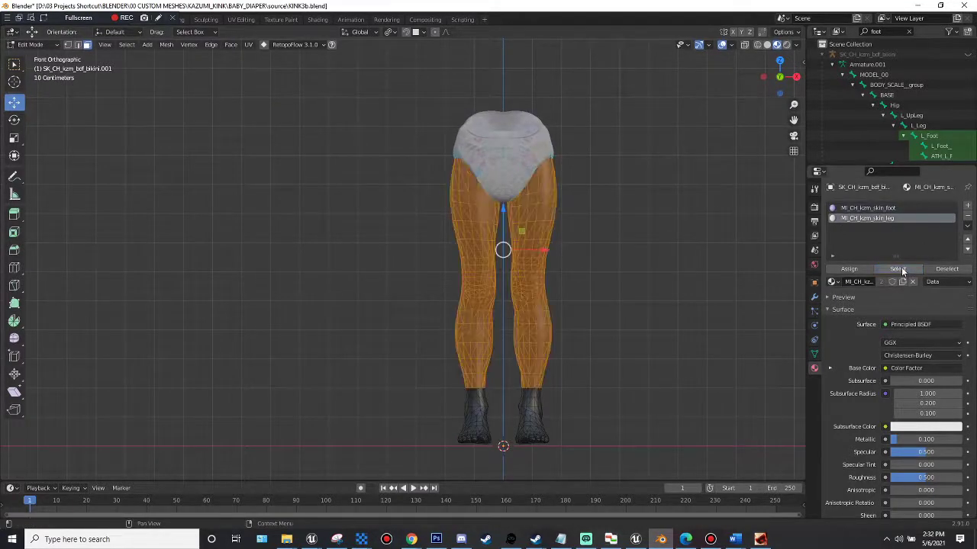
click(946, 269)
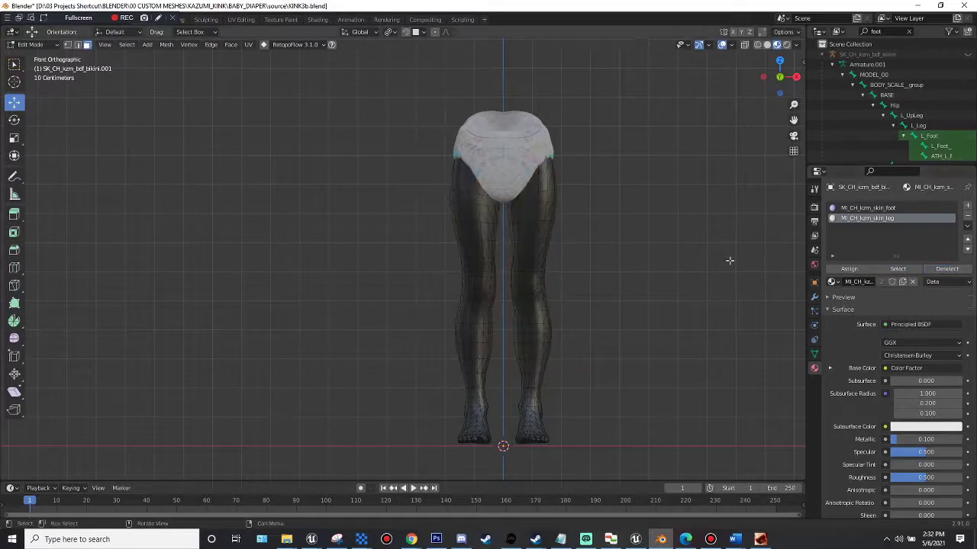
click(897, 268)
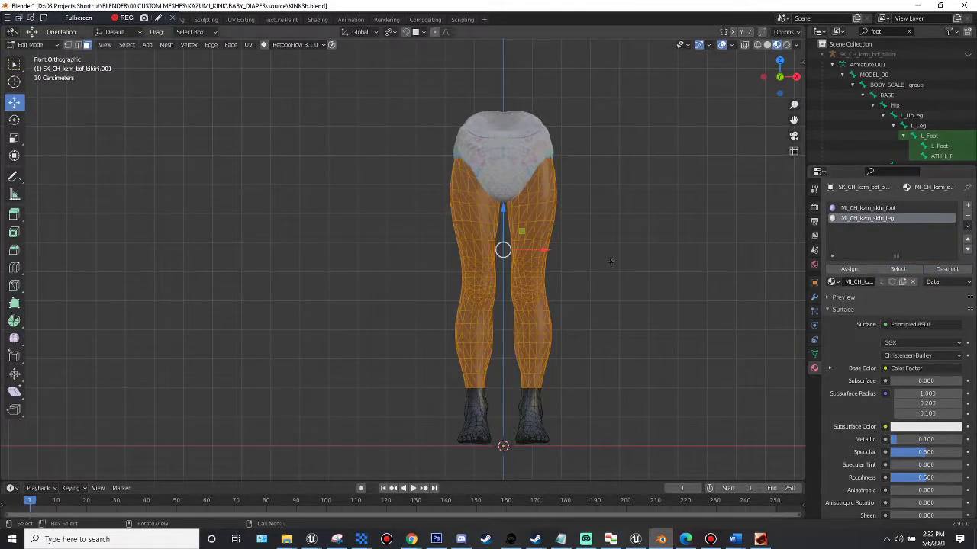
scroll(728, 270, up, 2)
mouse_move(778, 78)
mouse_down()
mouse_move(794, 76)
mouse_move(782, 77)
mouse_up()
click(780, 77)
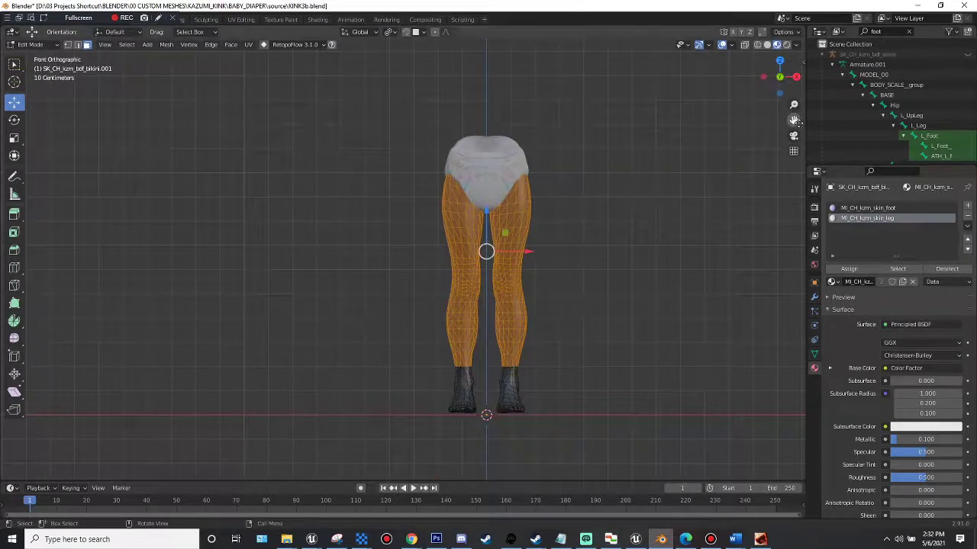
drag(794, 120, 761, 120)
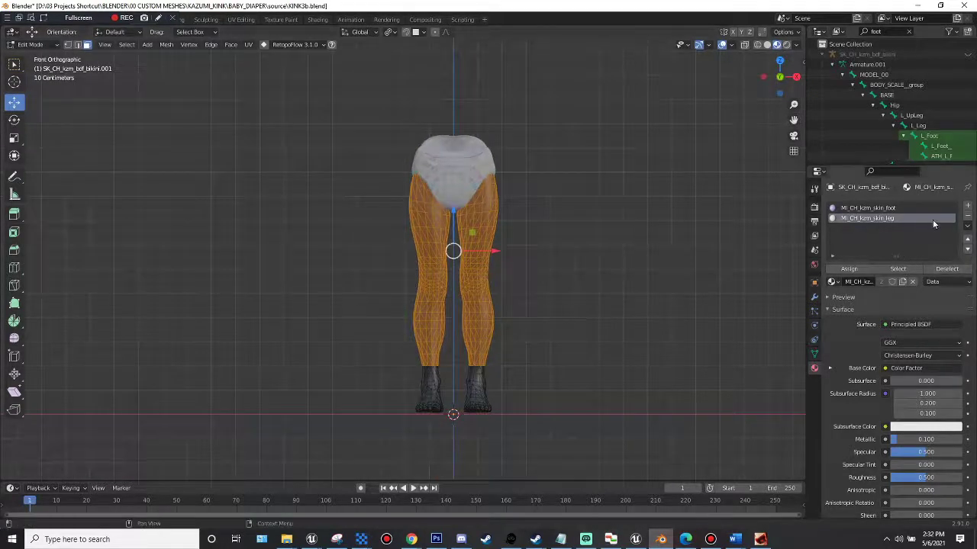
key(alt+a)
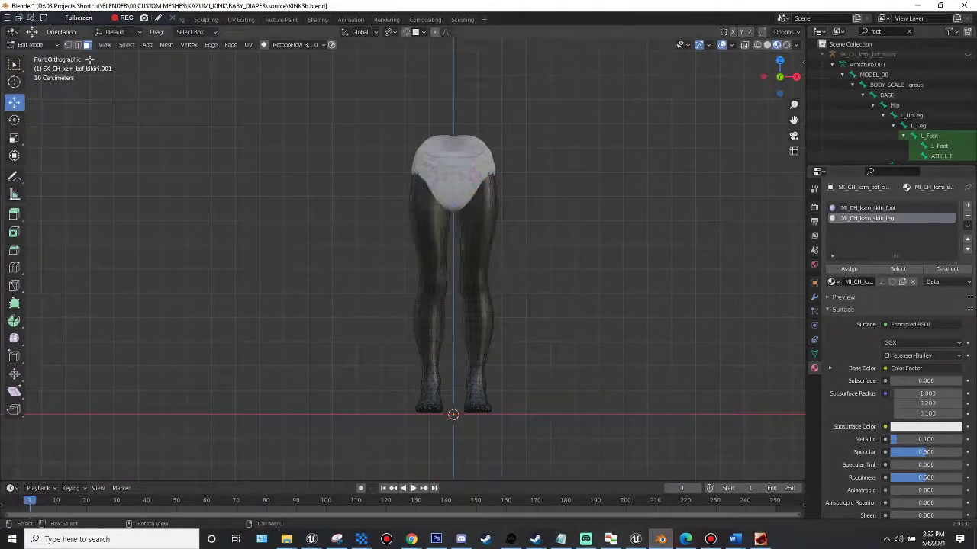
- Return to object mode and add a third material slot with a new material to the legs mesh
click(31, 45)
click(34, 57)
key(alt+a)
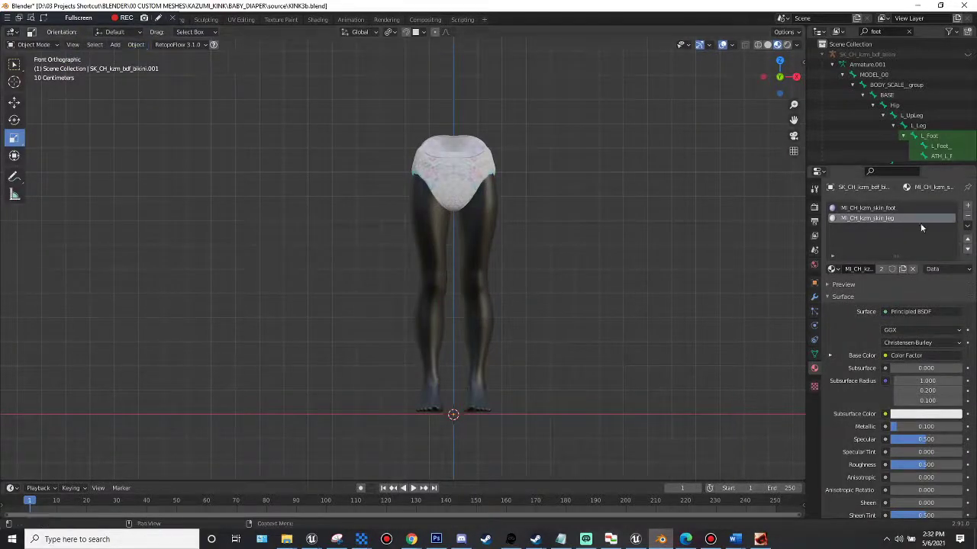
click(968, 208)
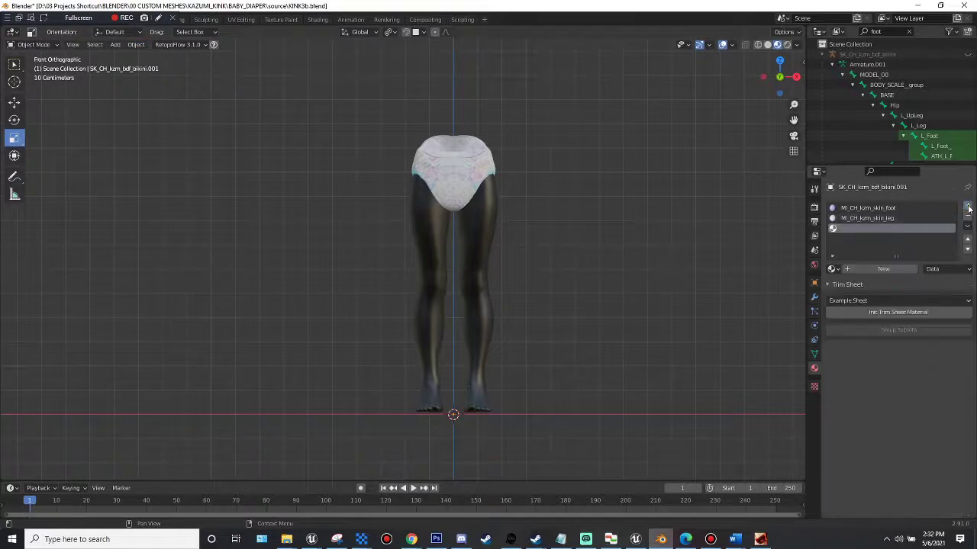
click(870, 268)
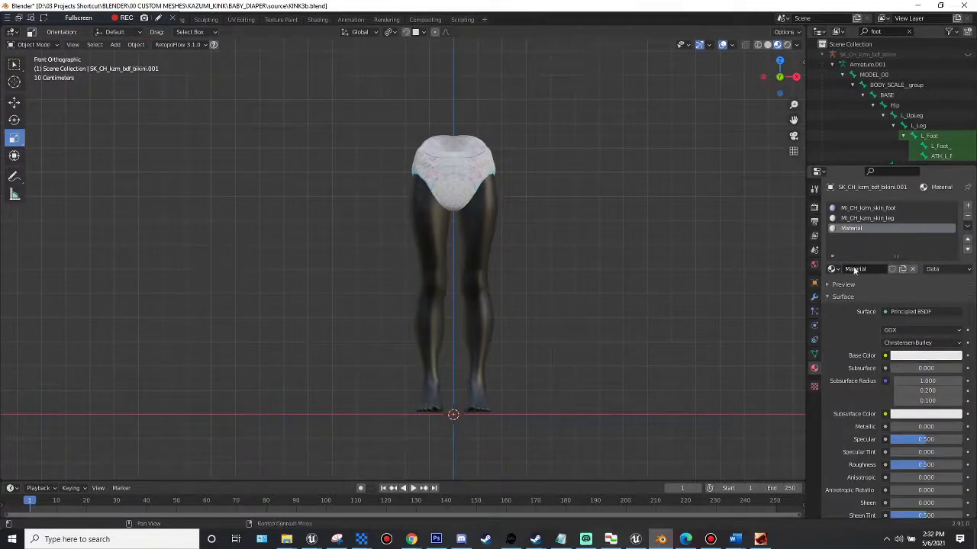
- Give the new material a green base color and rename it NEW_MAT
click(913, 356)
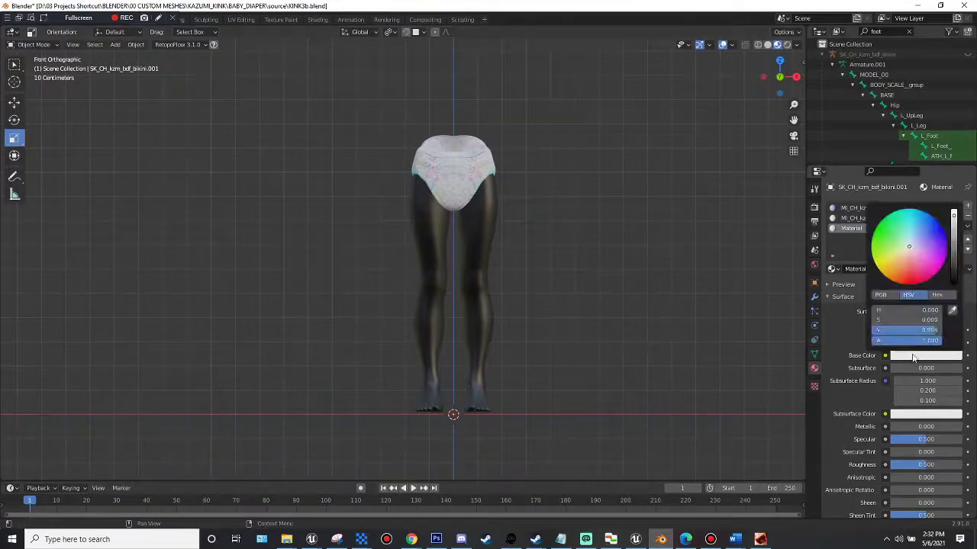
click(883, 240)
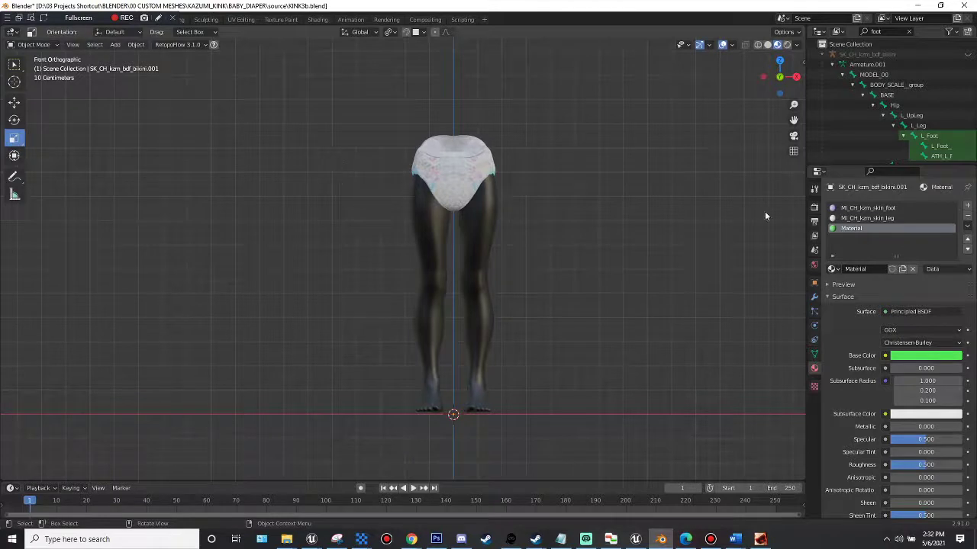
text(NE)
text(W)
text(-)
text(MA)
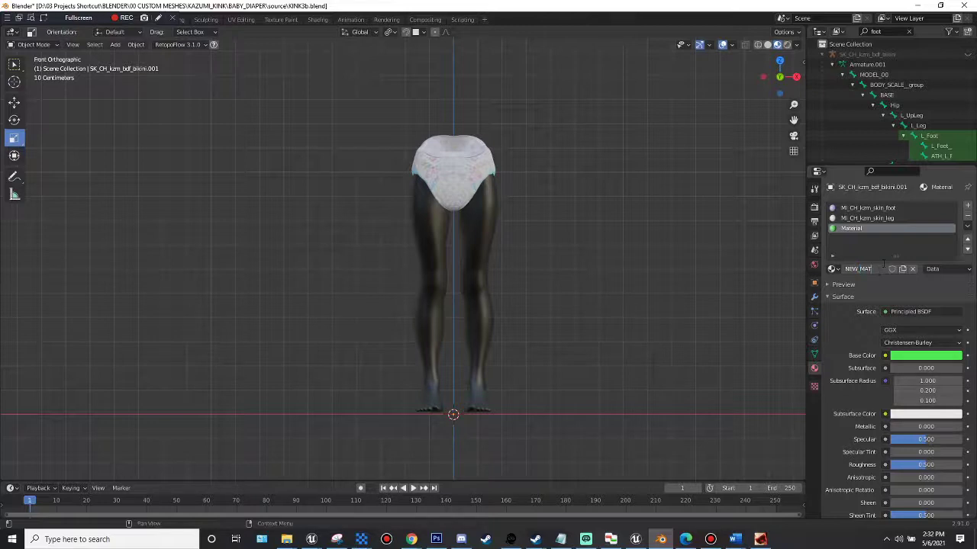
text(T)
key(Return)
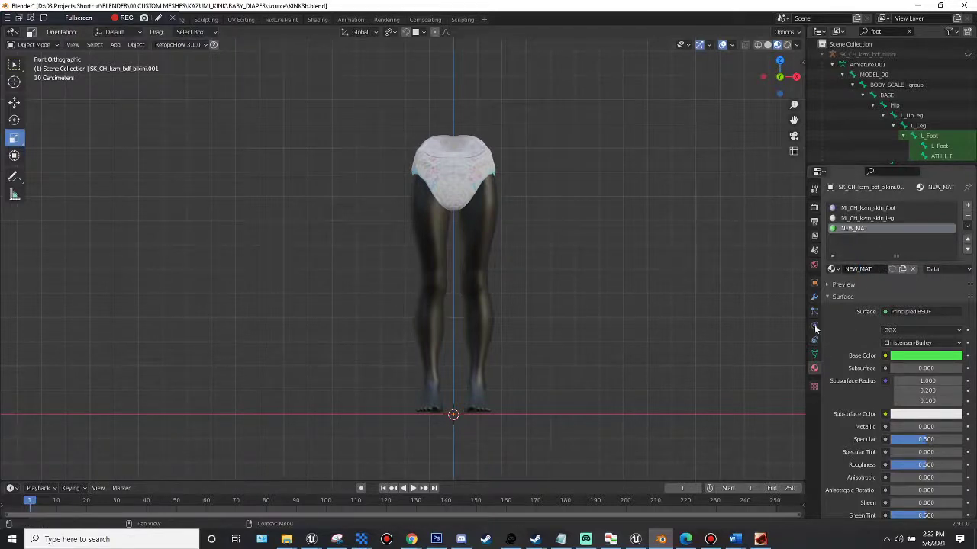
- Select the legs mesh and link an Image Texture to the base color of NEW_MAT
click(474, 239)
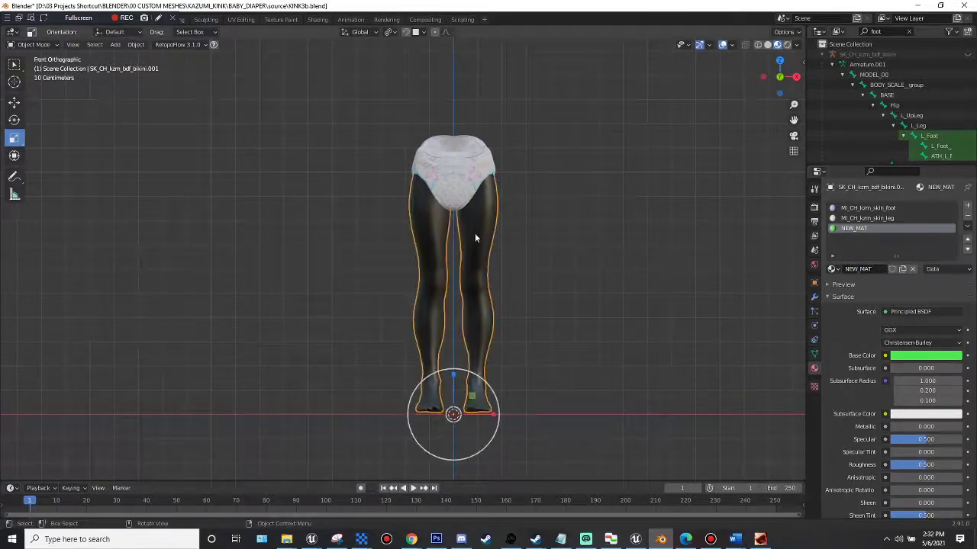
click(885, 357)
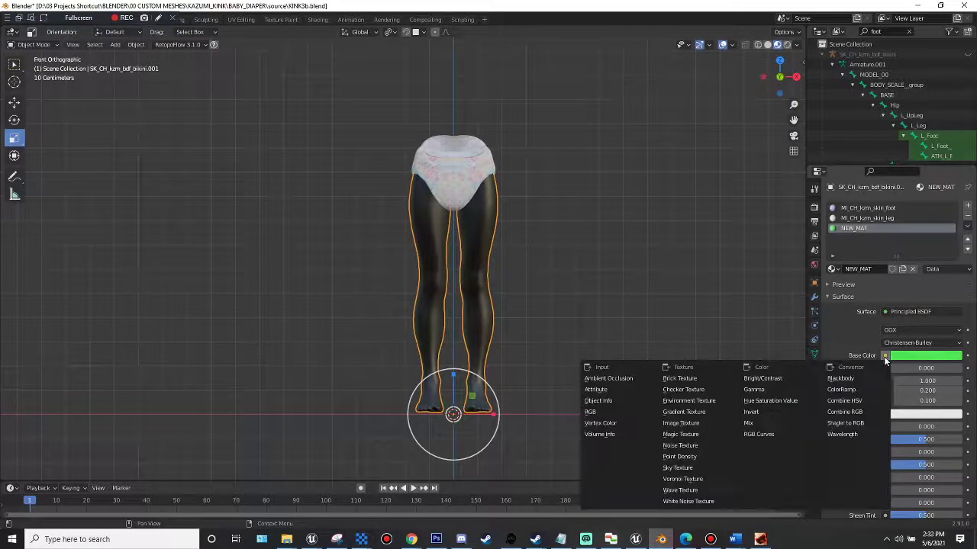
click(696, 426)
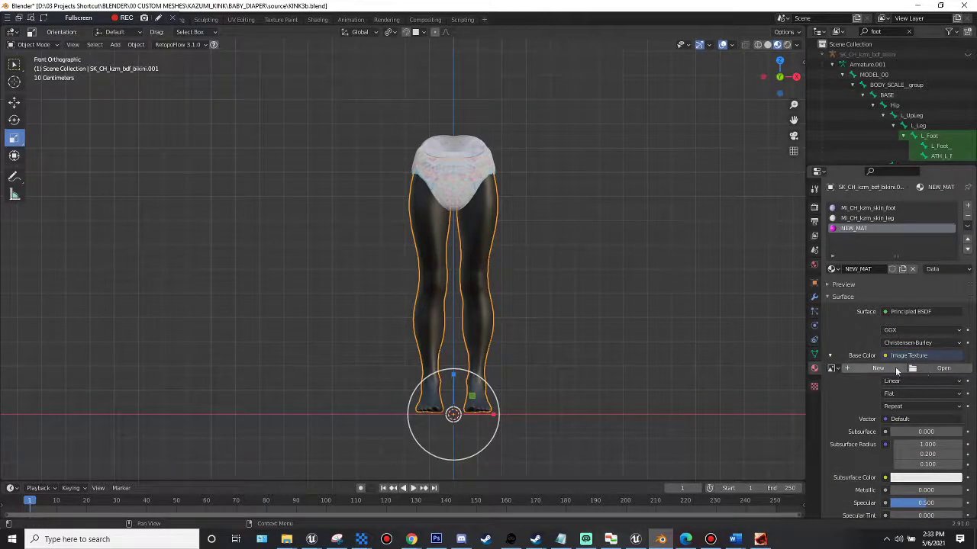
- Load 93_canvas_DIFF.jpg from the canvas PBR texture folder in Downloads as the base color image
click(946, 368)
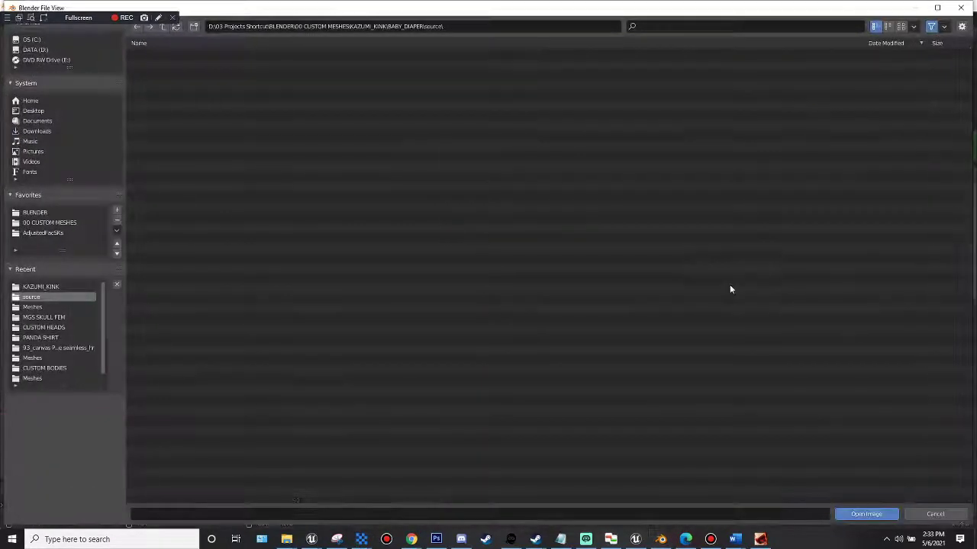
click(47, 131)
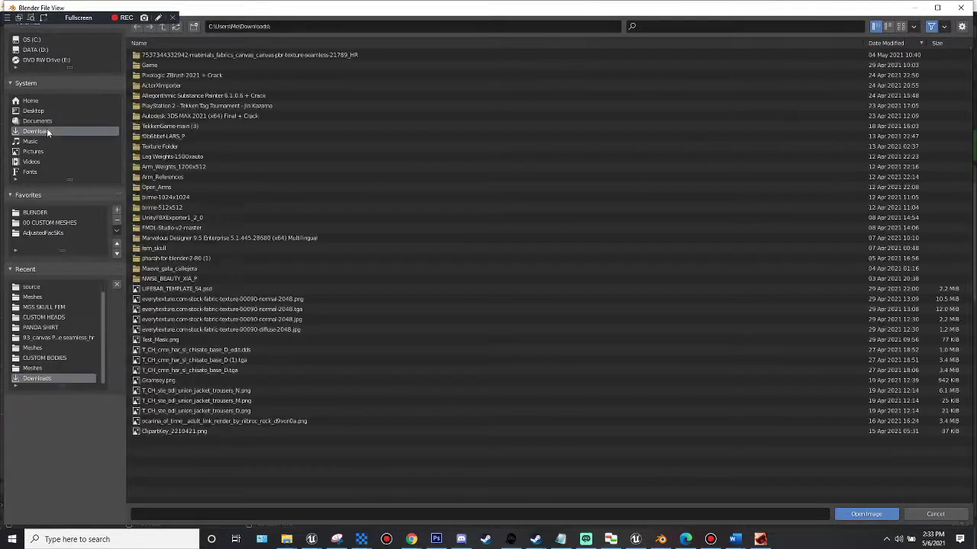
click(221, 55)
double_click(220, 54)
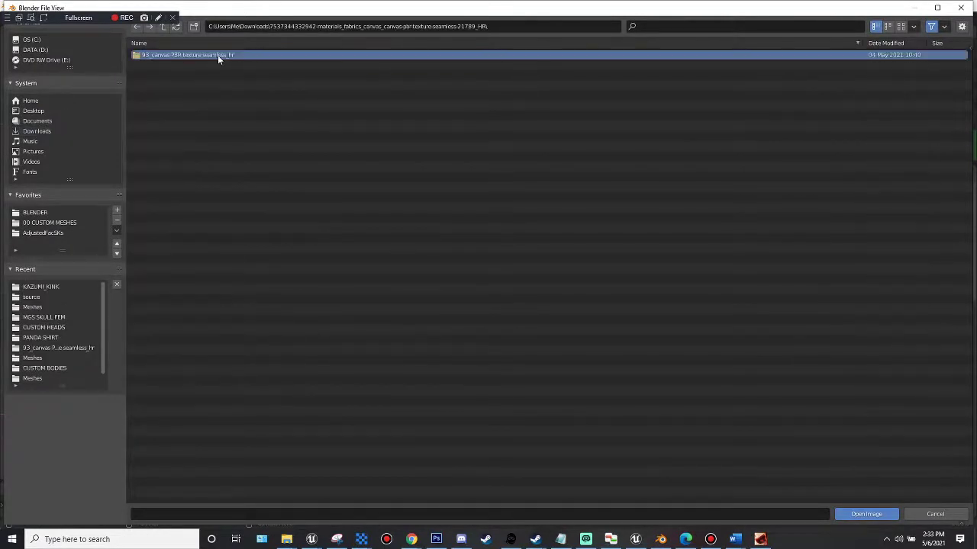
click(900, 27)
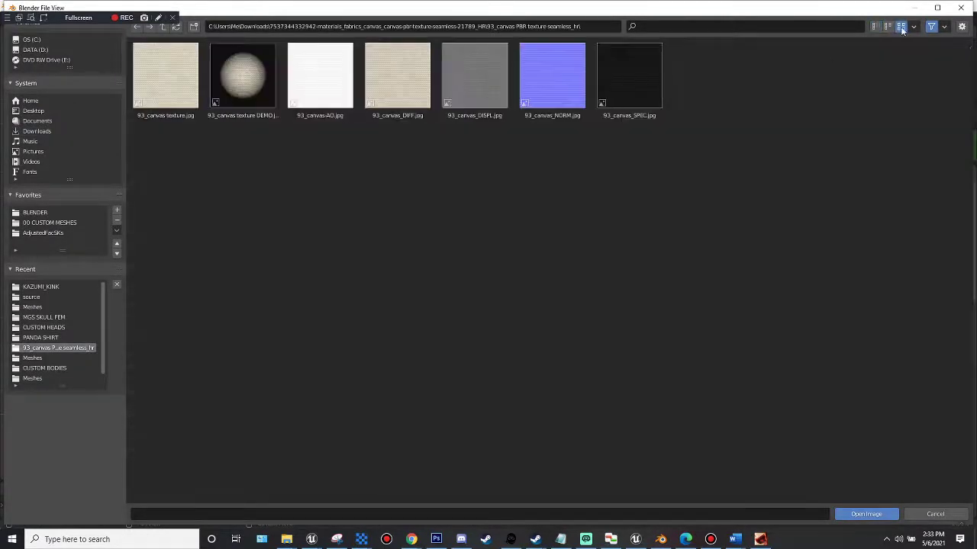
double_click(396, 89)
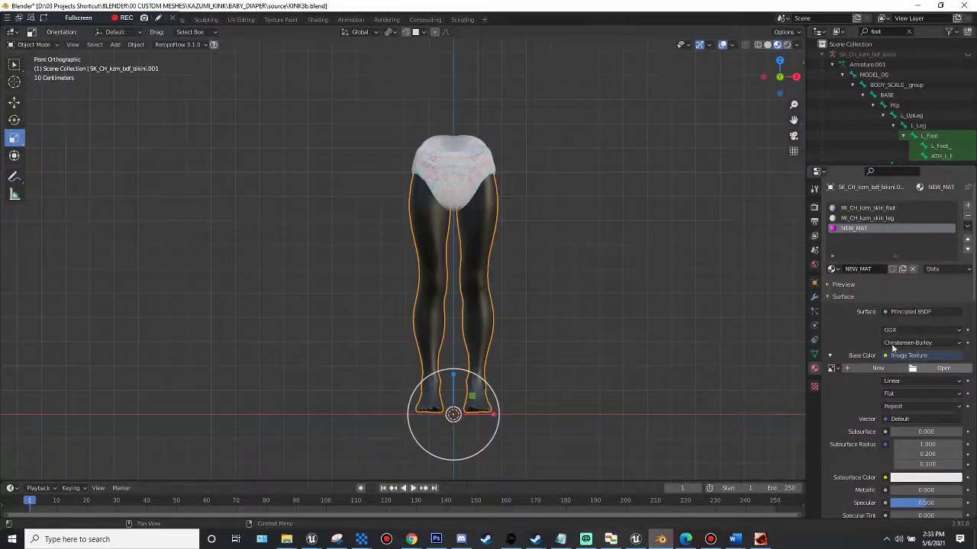
- Deselect the mesh and review its foot, leg and NEW_MAT material slots, ending on NEW_MAT
click(708, 362)
click(857, 218)
click(852, 229)
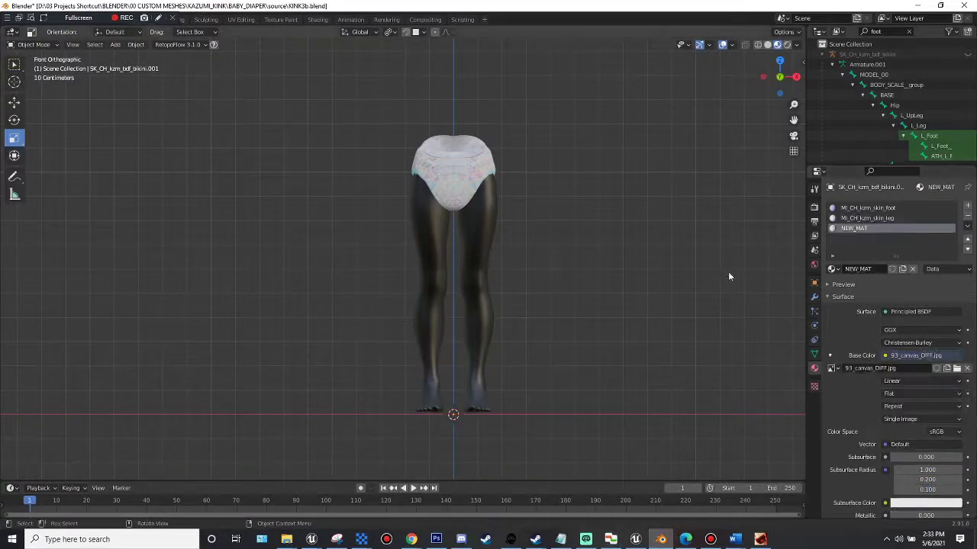
click(901, 219)
click(892, 209)
click(886, 219)
click(883, 229)
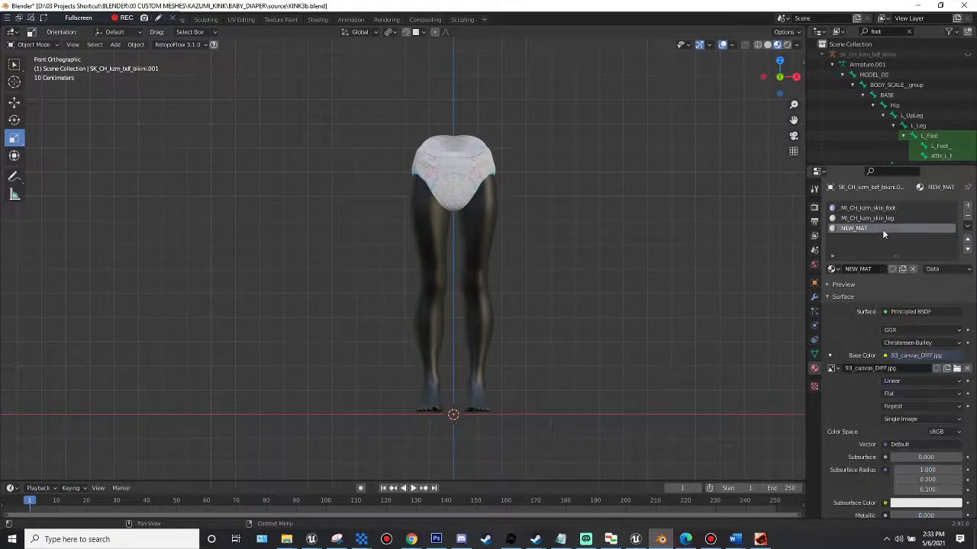
- Select the legs mesh and enter edit mode with the NEW_MAT slot active
click(491, 242)
scroll(519, 260, up, 1)
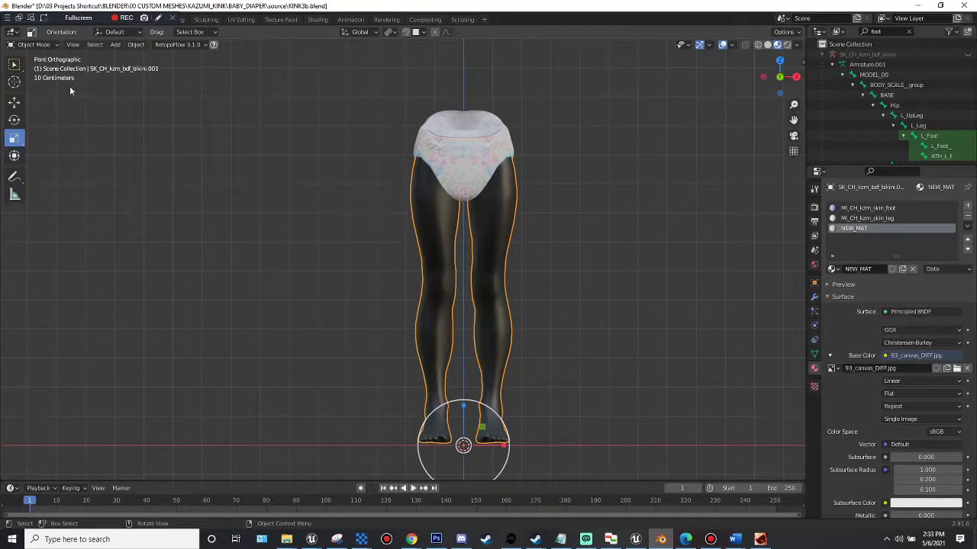
click(37, 46)
click(33, 68)
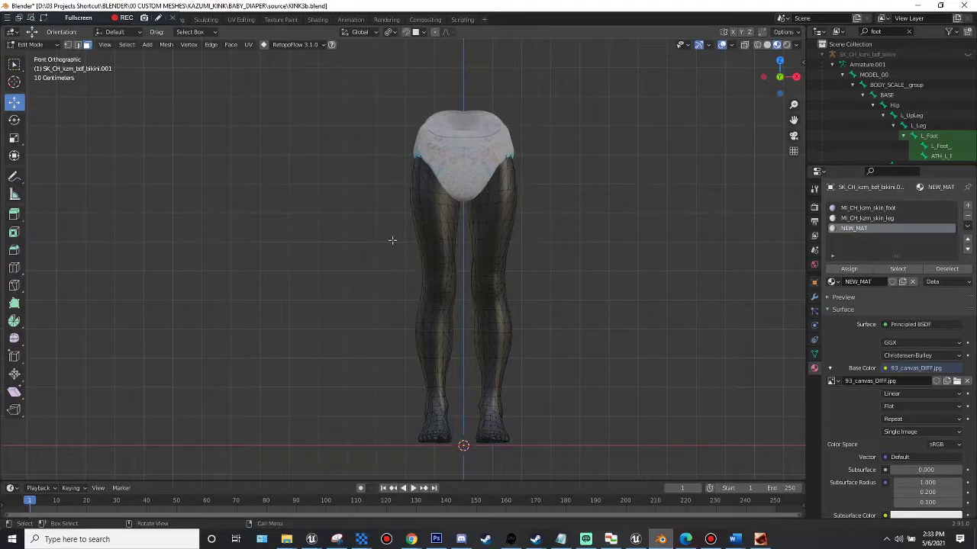
scroll(471, 253, up, 2)
scroll(470, 253, down, 1)
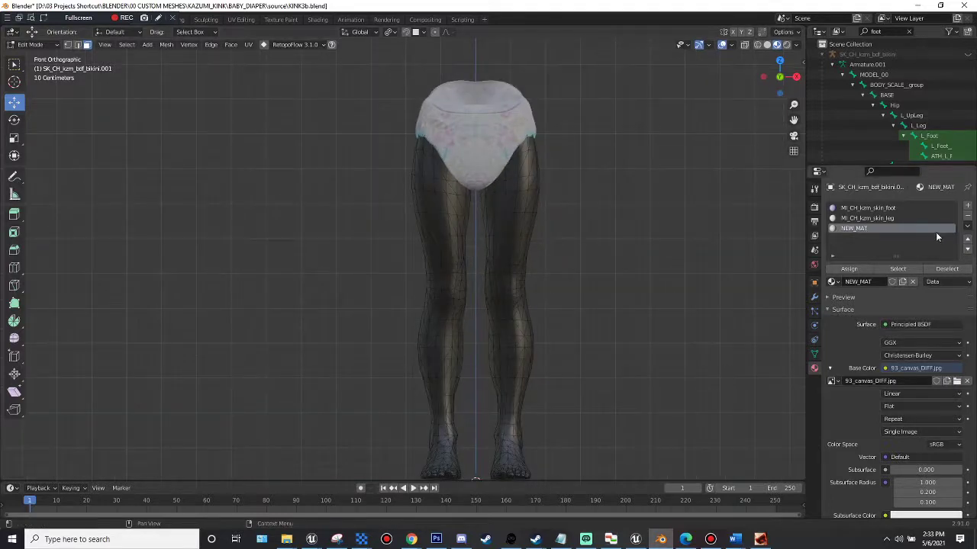
- Select all faces using the MI_CH_kzm_skin_leg material and assign NEW_MAT to them
click(865, 218)
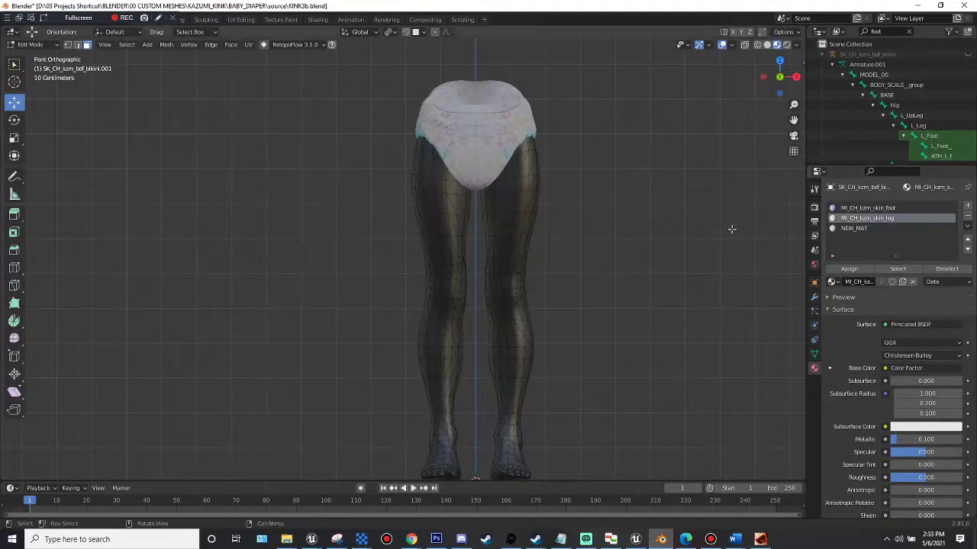
click(894, 269)
scroll(525, 252, down, 2)
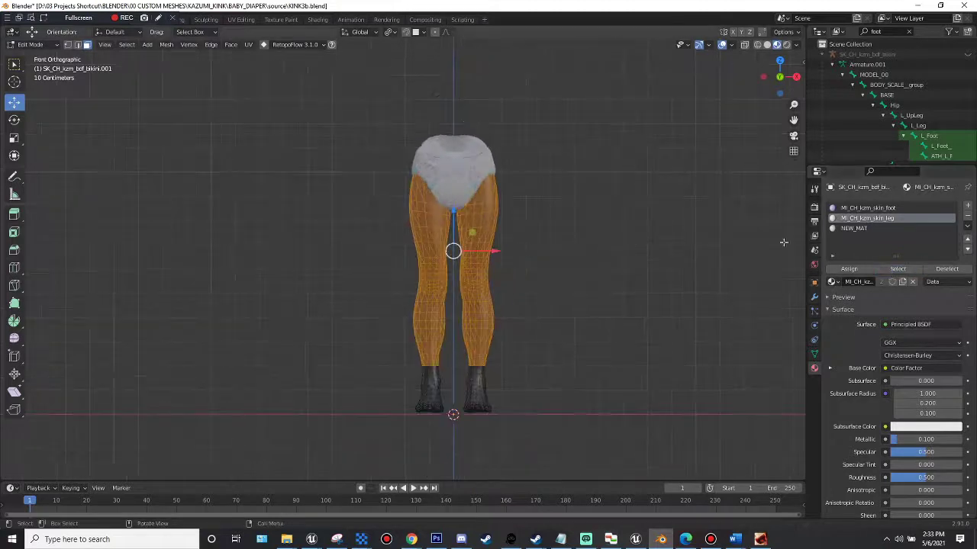
click(854, 228)
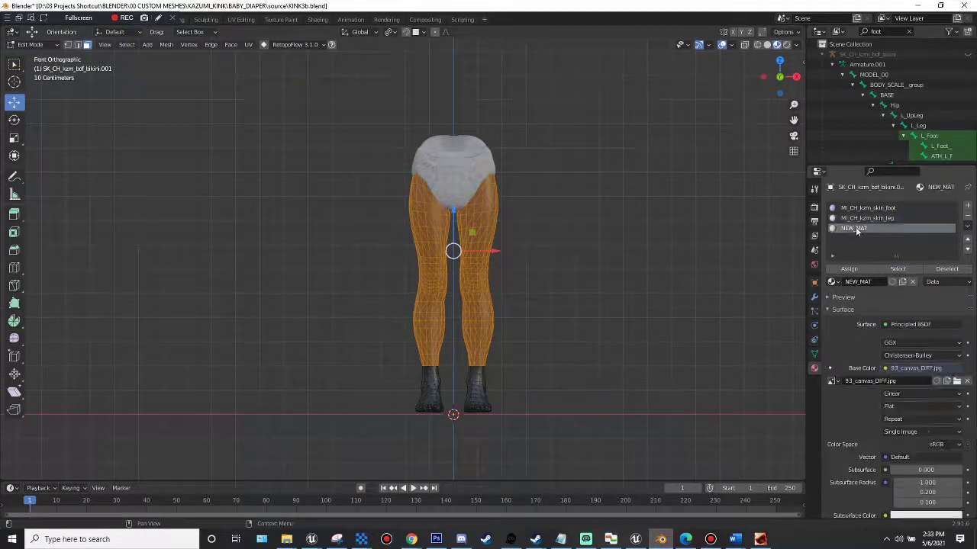
click(849, 269)
scroll(533, 234, up, 1)
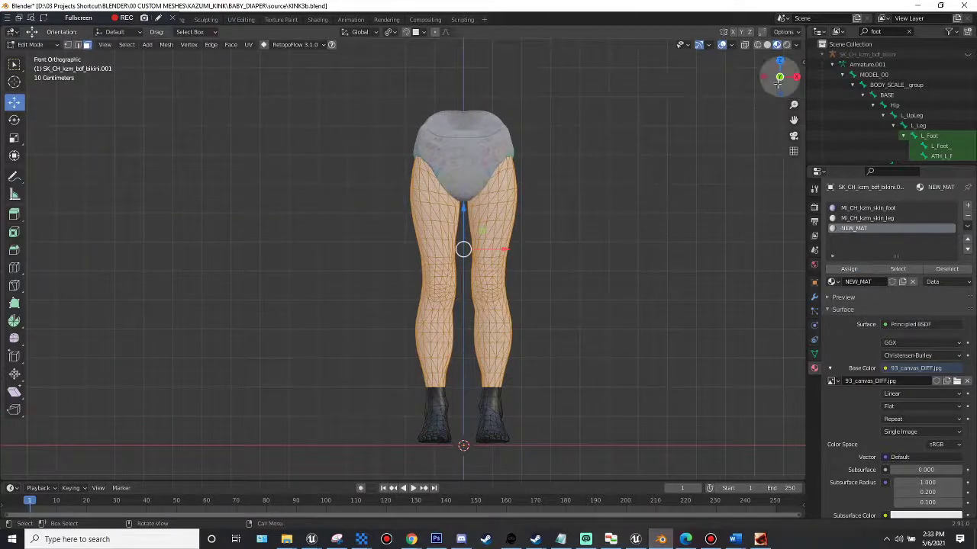
- Deselect the faces, switch to object mode and inspect the canvas texture on the legs from the front and side
click(665, 155)
drag(764, 77, 908, 74)
click(29, 45)
click(35, 37)
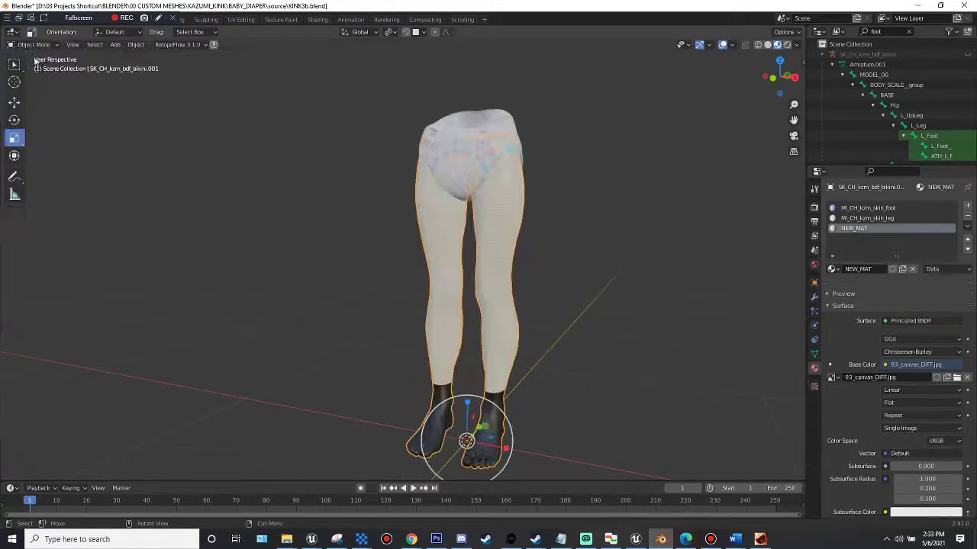
scroll(636, 234, up, 2)
mouse_move(778, 76)
mouse_down()
mouse_move(810, 76)
mouse_move(779, 77)
mouse_up()
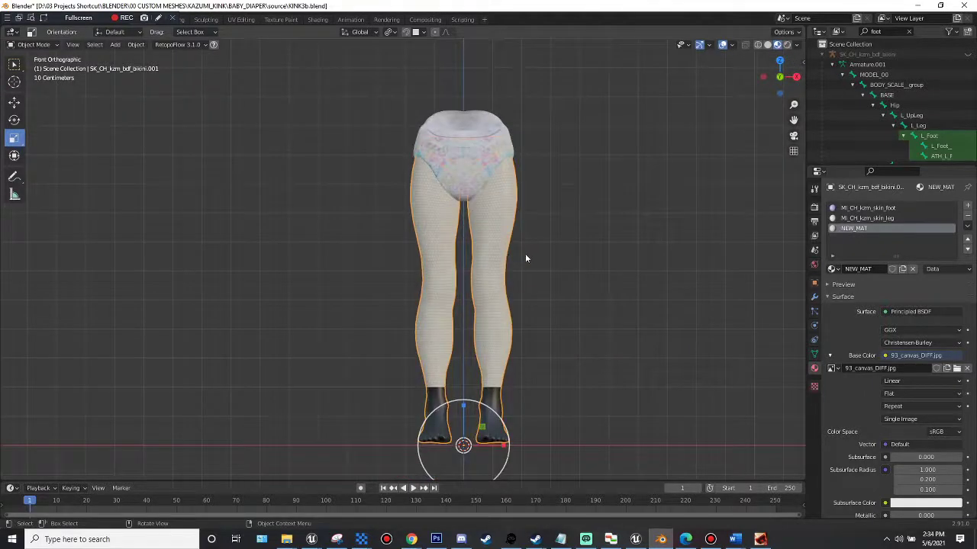
scroll(584, 248, up, 6)
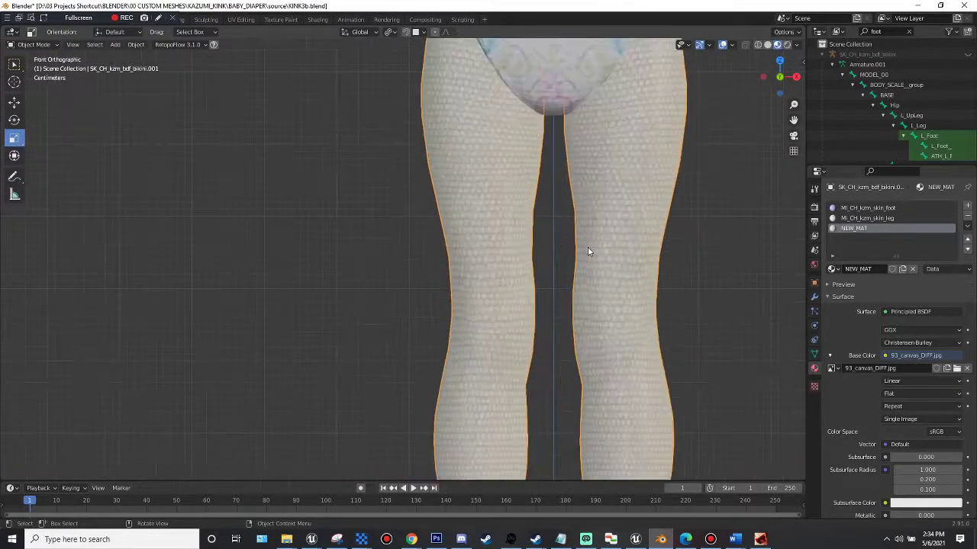
scroll(588, 250, down, 2)
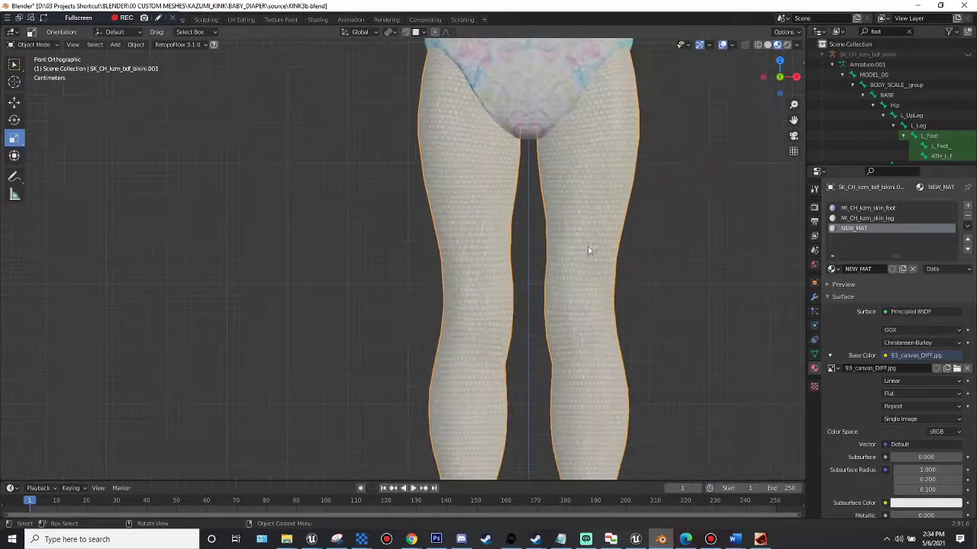
click(764, 78)
drag(794, 120, 889, 71)
scroll(643, 241, down, 1)
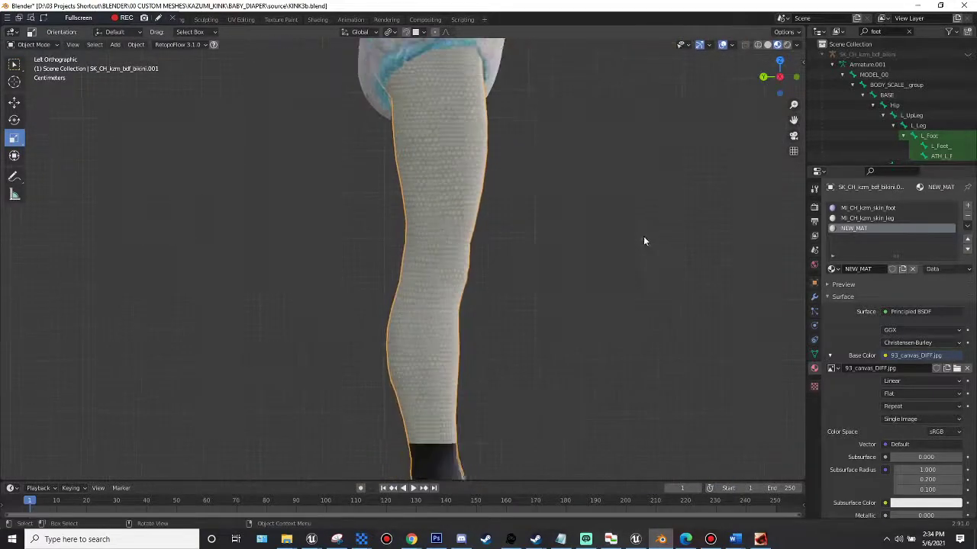
- Return the legs mesh to edit mode with face selection active
click(35, 44)
click(31, 66)
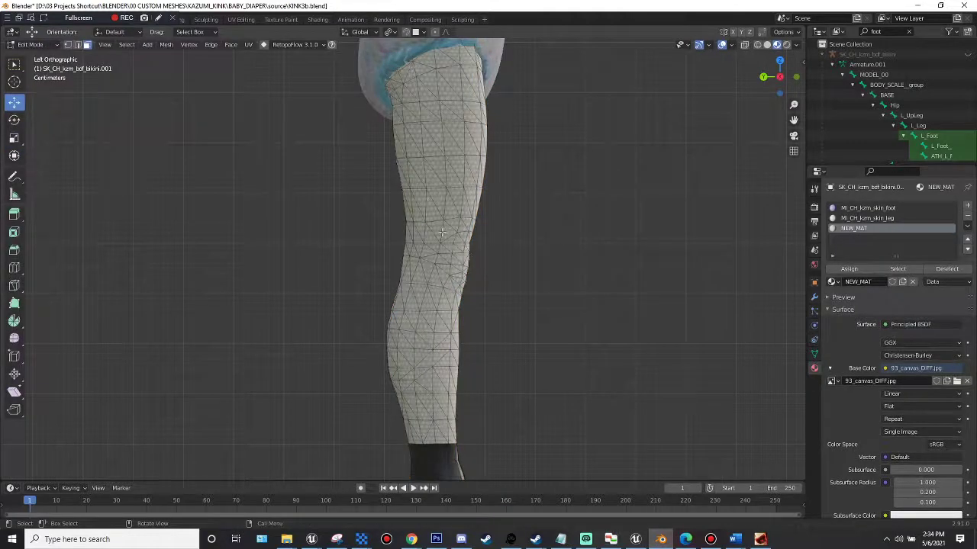
scroll(442, 232, up, 1)
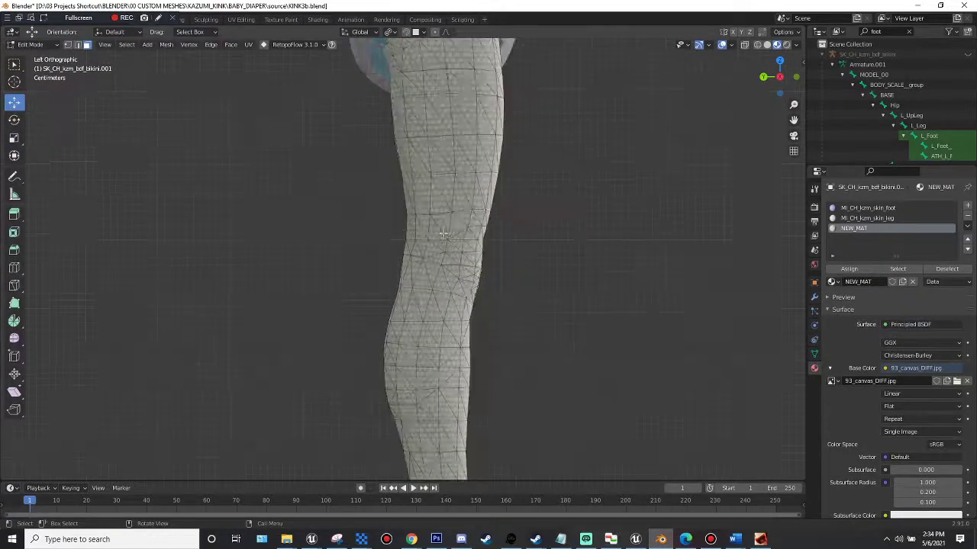
click(77, 45)
click(87, 45)
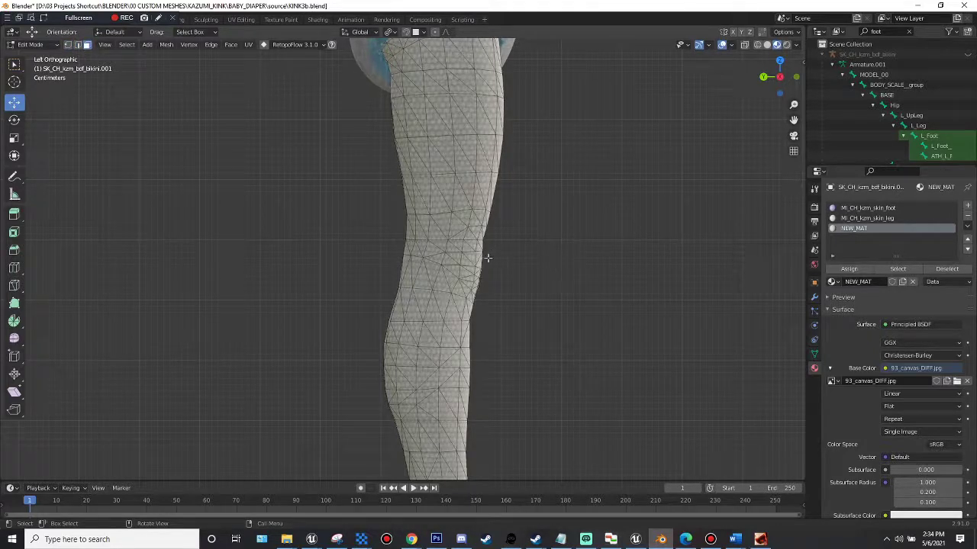
- Try to box-select the knee faces from the right side view without X-ray
scroll(487, 258, up, 2)
mouse_move(772, 76)
mouse_down()
mouse_move(606, 76)
mouse_move(779, 78)
mouse_up()
click(782, 79)
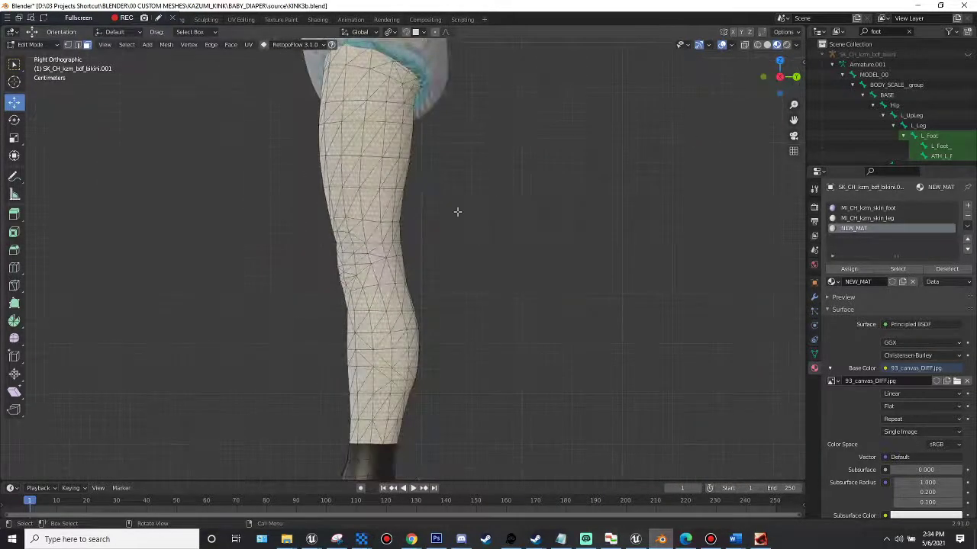
drag(295, 227, 496, 279)
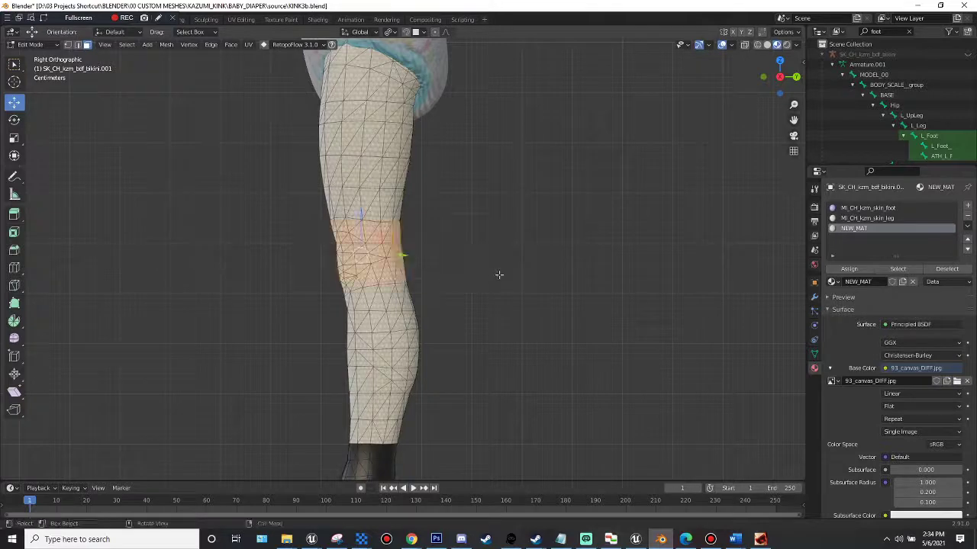
click(764, 76)
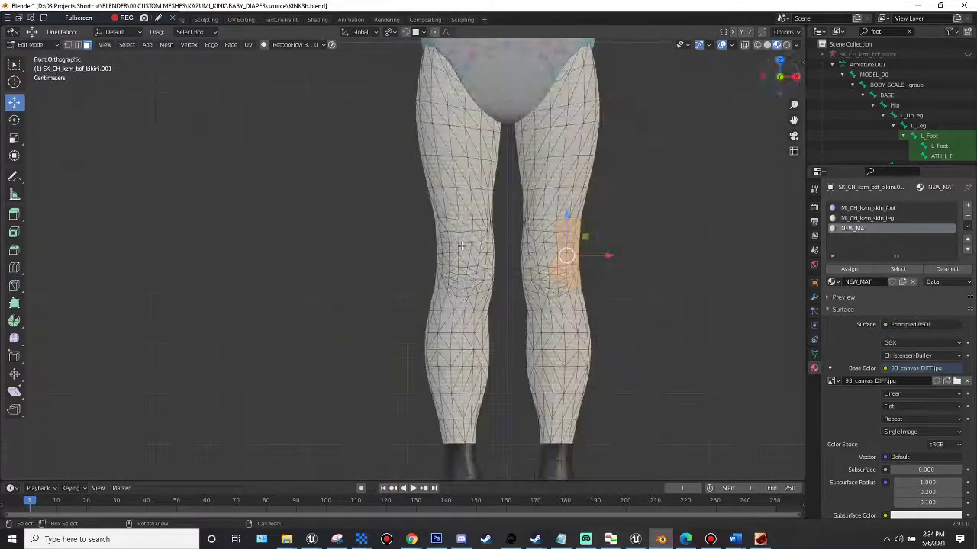
- Enable X-ray and select a band of faces through both knees from the left view, adding missed edge faces with circle select
click(745, 45)
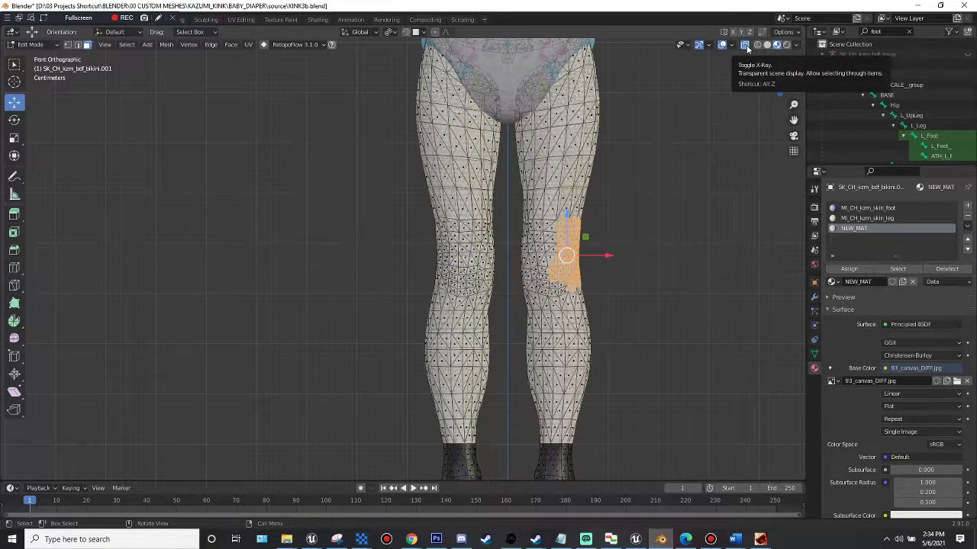
click(766, 77)
drag(346, 222, 570, 277)
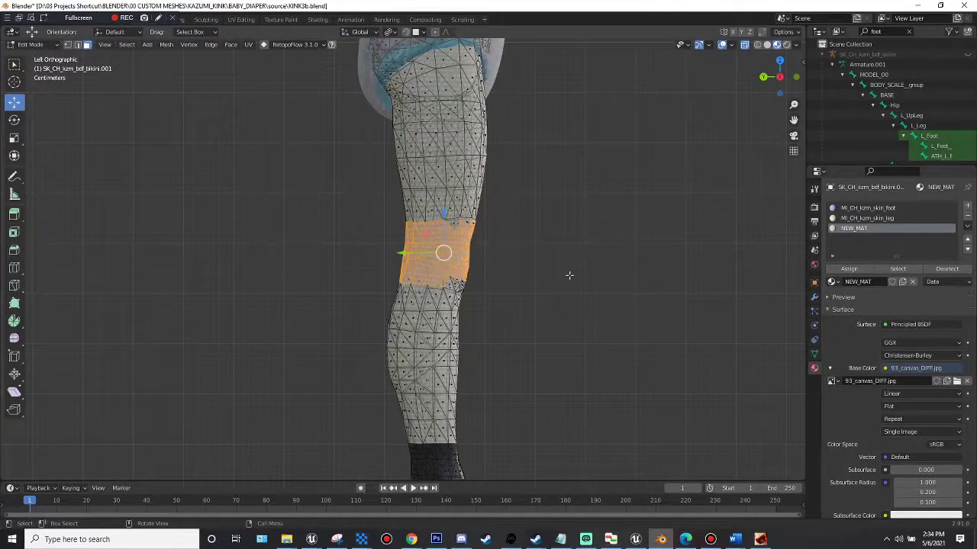
scroll(570, 277, up, 2)
key(c)
mouse_move(501, 279)
mouse_down()
mouse_move(493, 288)
mouse_move(501, 290)
mouse_move(491, 285)
mouse_move(501, 252)
mouse_move(483, 217)
mouse_move(483, 229)
mouse_up()
right_click(539, 233)
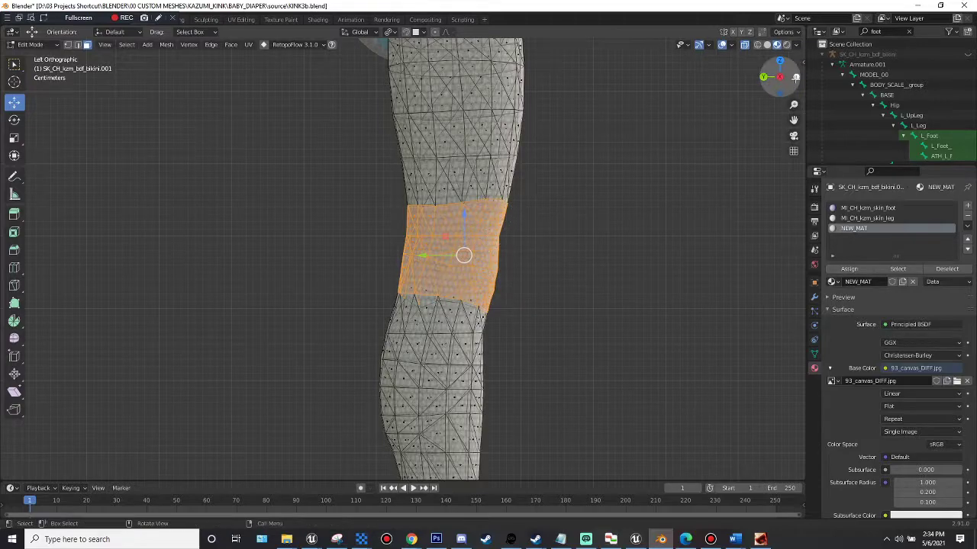
- Assign the MI_CH_kzm_skin_leg material to the selected knee band and deselect the faces
click(795, 76)
mouse_move(796, 76)
mouse_down()
mouse_move(832, 77)
mouse_move(754, 66)
mouse_move(794, 75)
mouse_move(777, 66)
mouse_move(780, 77)
mouse_up()
click(763, 78)
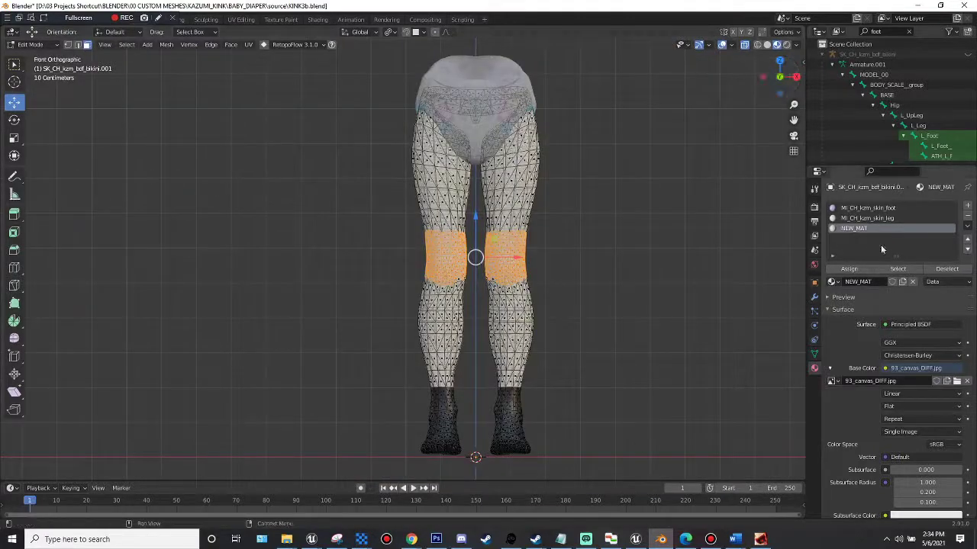
click(881, 219)
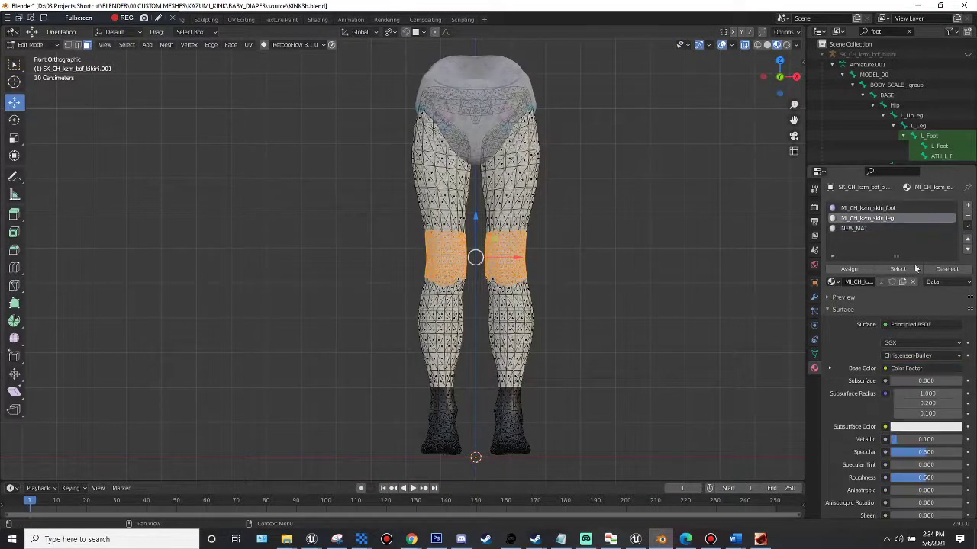
click(856, 268)
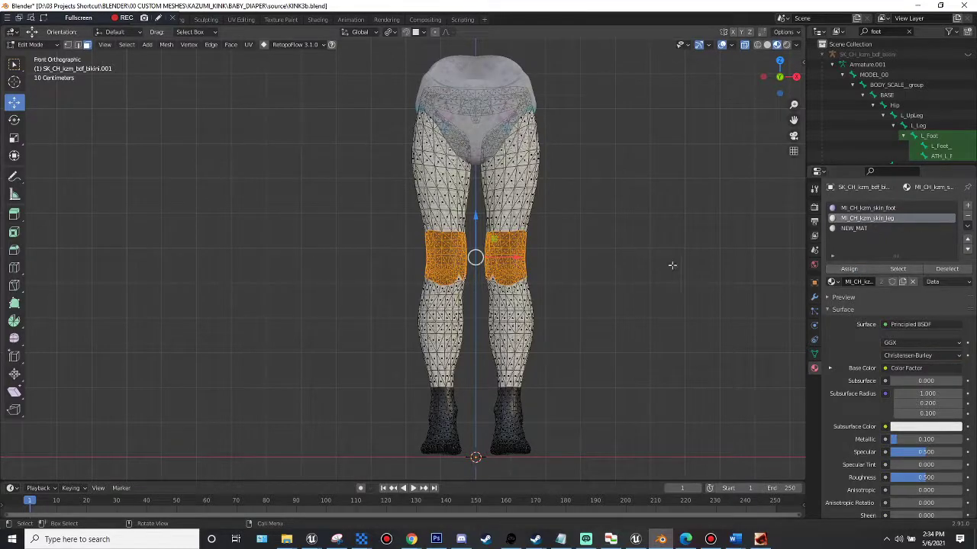
scroll(687, 260, up, 5)
key(alt+a)
- Try to pick the stray jagged canvas faces along the knee band's lower edge one by one with X-ray on
drag(780, 79, 930, 81)
scroll(322, 273, up, 2)
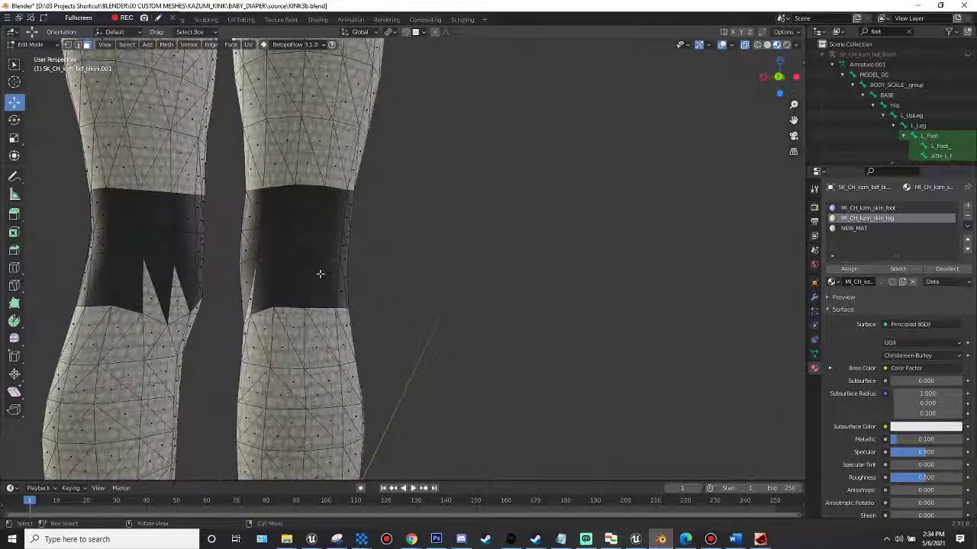
click(151, 303)
shift+click(177, 299)
drag(766, 79, 862, 80)
shift+click(235, 298)
shift+click(220, 298)
shift+click(259, 294)
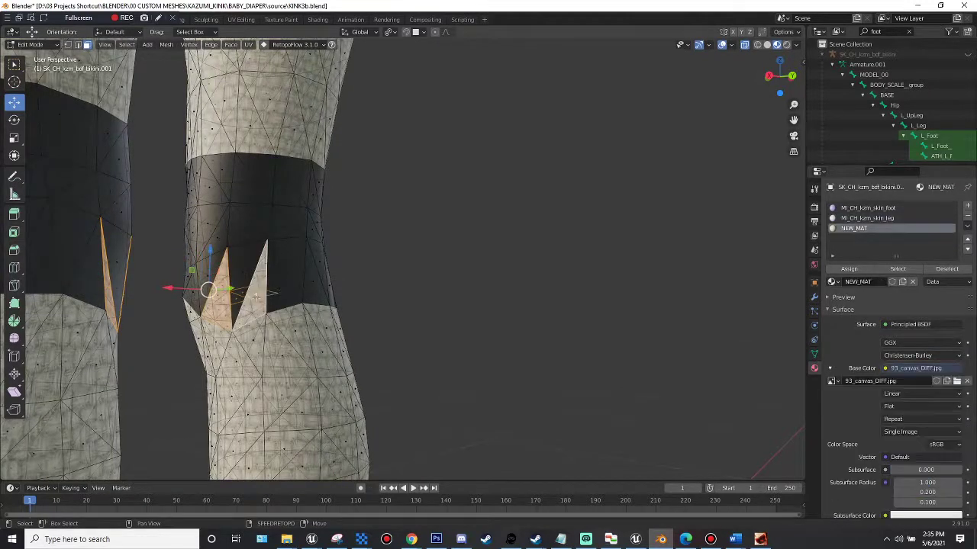
drag(779, 76, 732, 79)
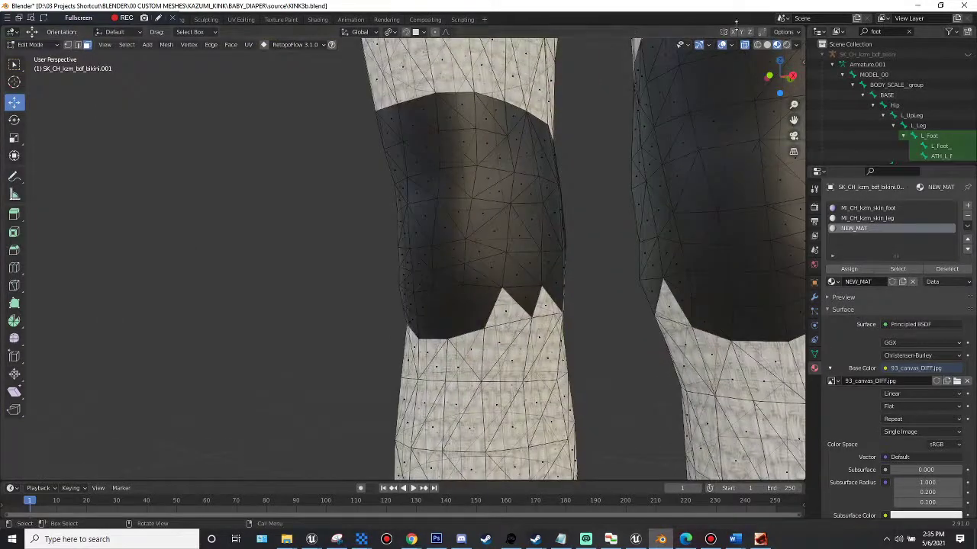
- Turn off X-ray and select the jagged canvas faces at the back of one knee together with surrounding band faces
click(744, 44)
scroll(571, 269, down, 2)
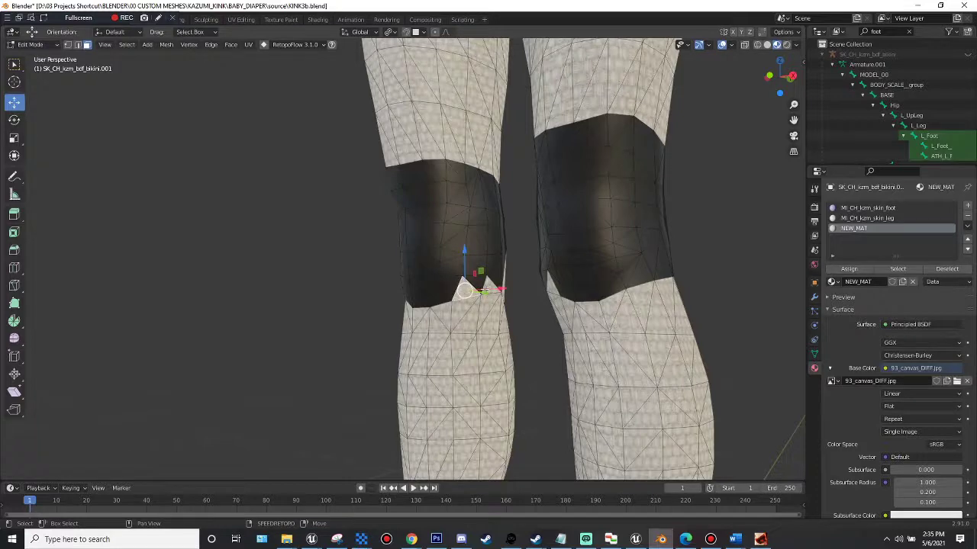
drag(778, 79, 753, 79)
drag(225, 309, 185, 259)
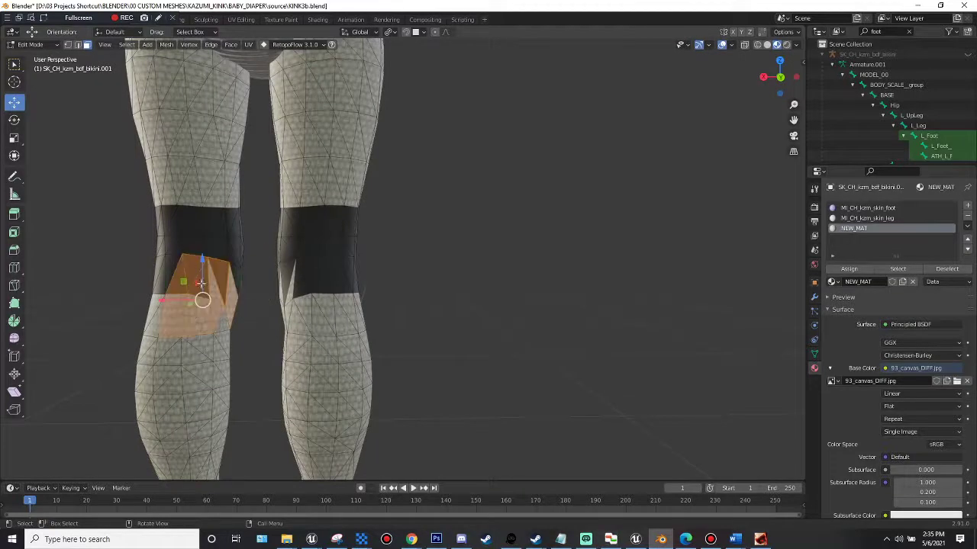
key(h)
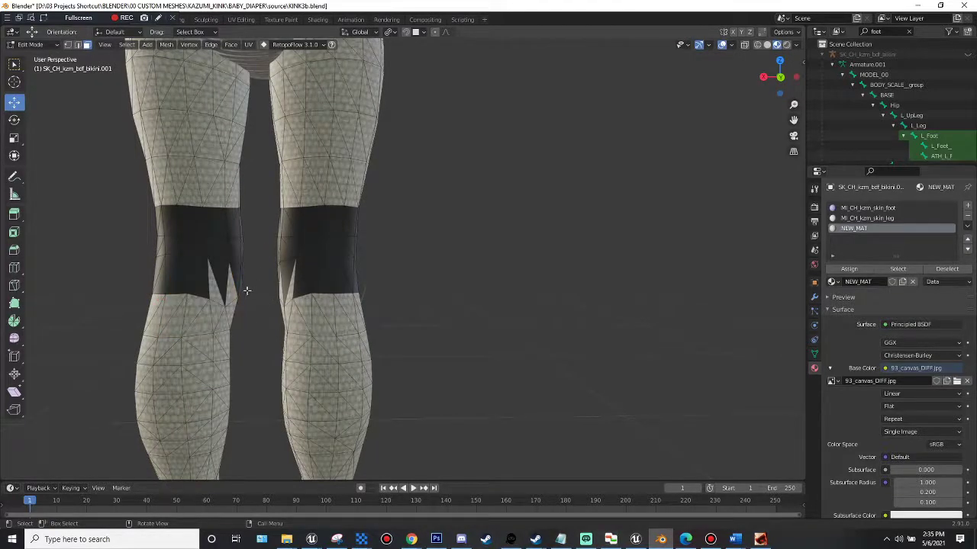
key(alt+h)
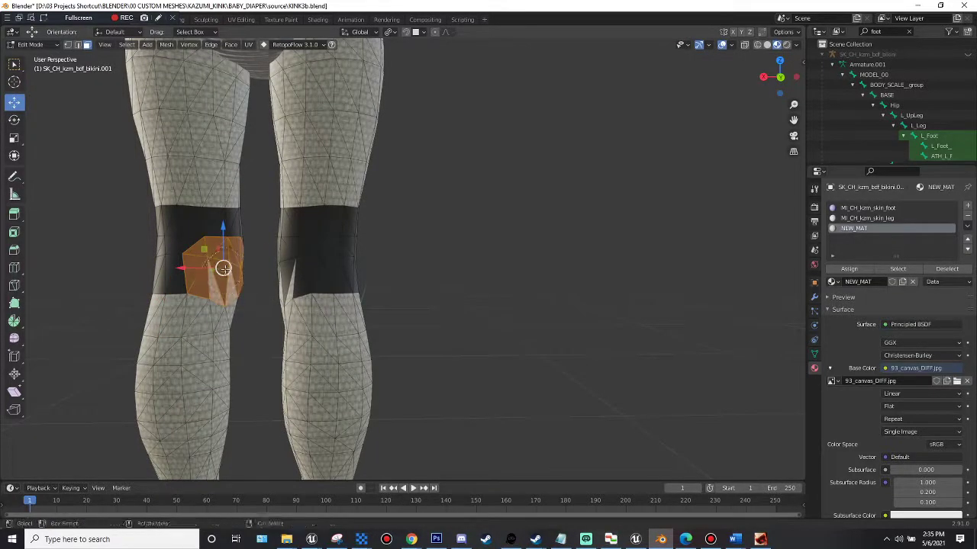
- Add the jagged canvas faces along the front lower edge of the other knee's band to the selection with circle select
drag(773, 80, 518, 80)
drag(679, 91, 675, 93)
key(c)
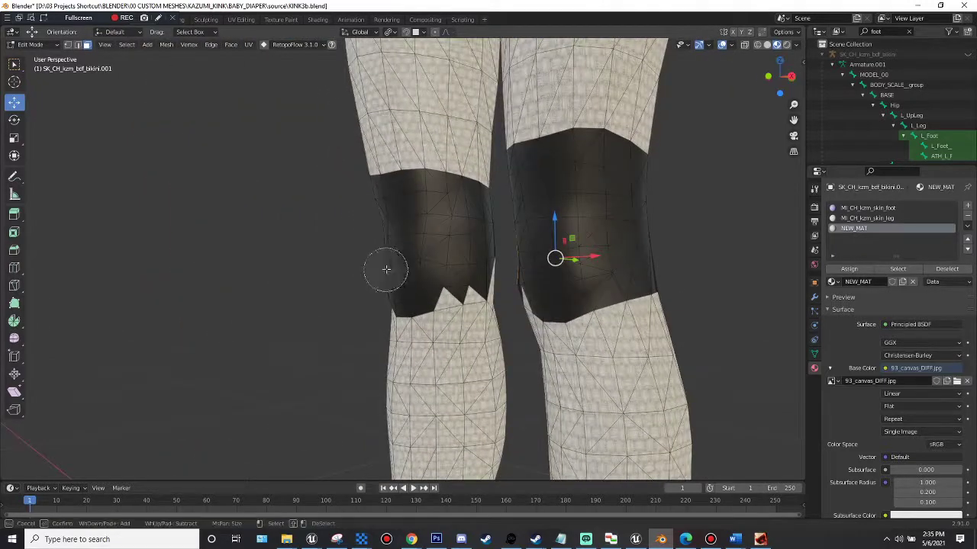
drag(388, 267, 449, 277)
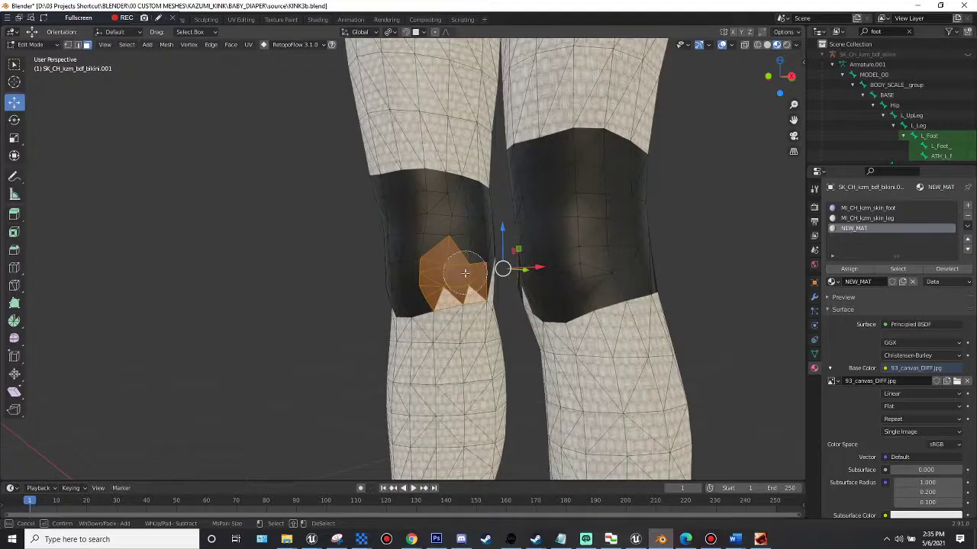
click(465, 272)
right_click(463, 270)
- Add the jagged faces at the back of that knee and assign MI_CH_kzm_skin_leg to the whole selection
drag(785, 74, 950, 79)
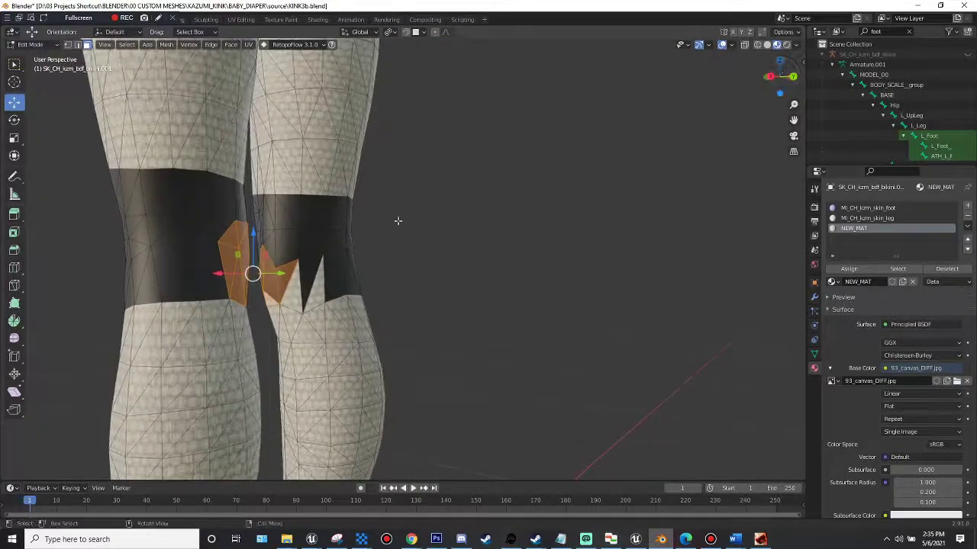
key(c)
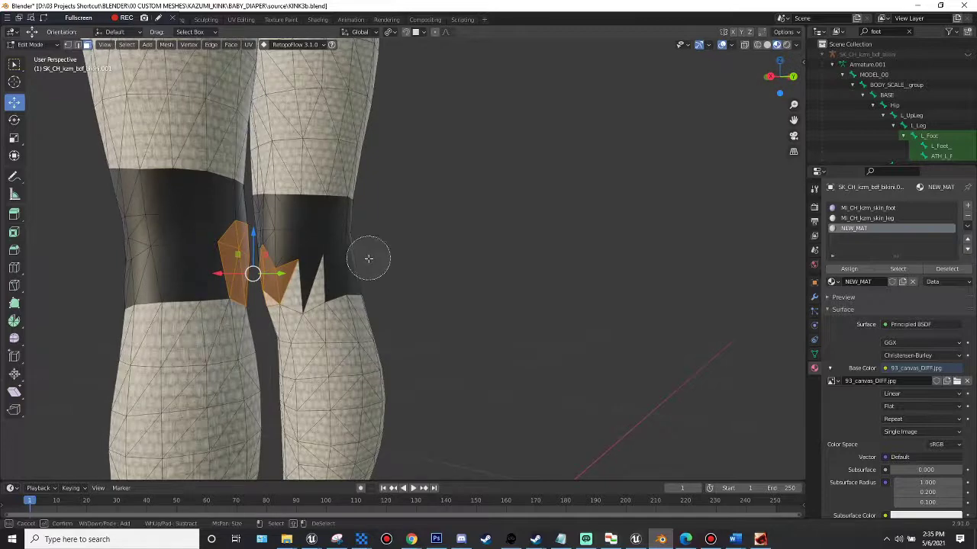
drag(320, 263, 328, 278)
right_click(404, 236)
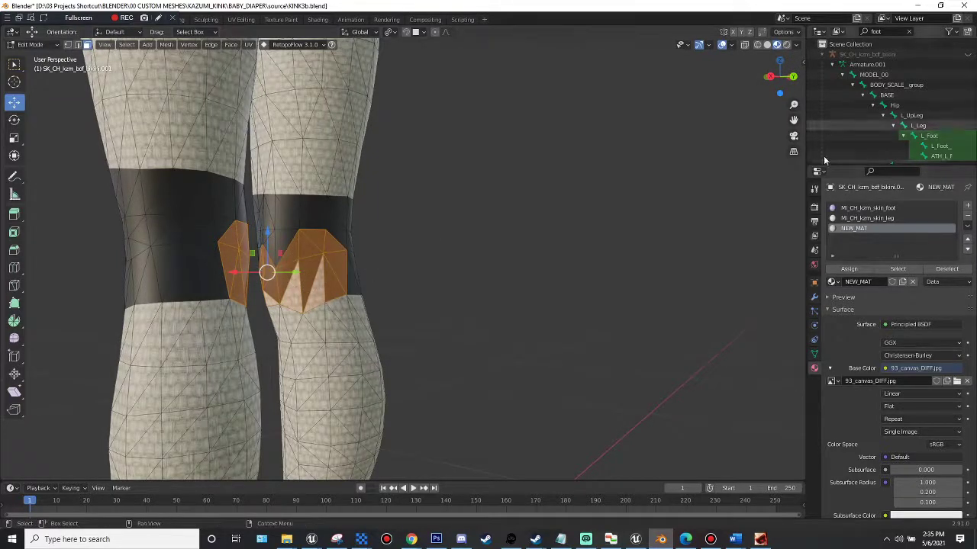
click(858, 219)
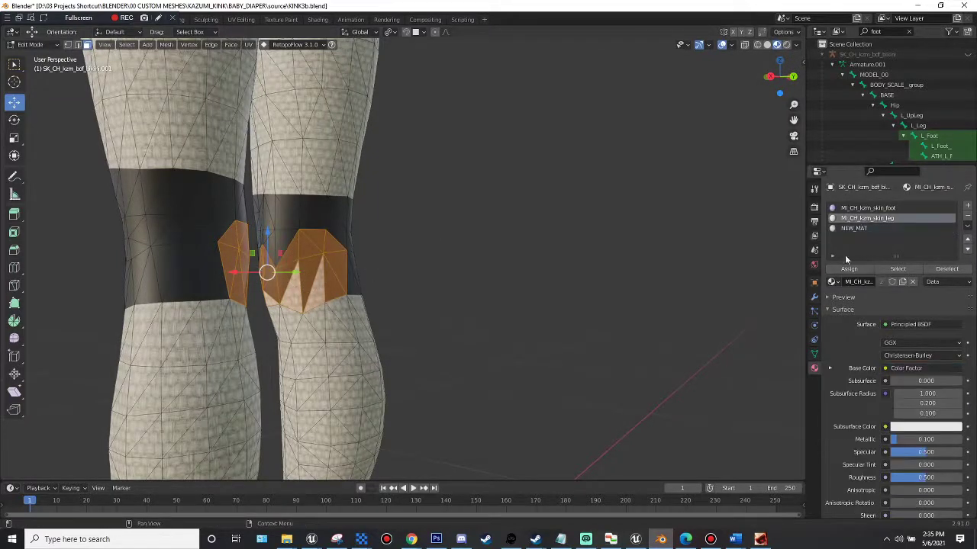
click(854, 272)
scroll(505, 230, down, 1)
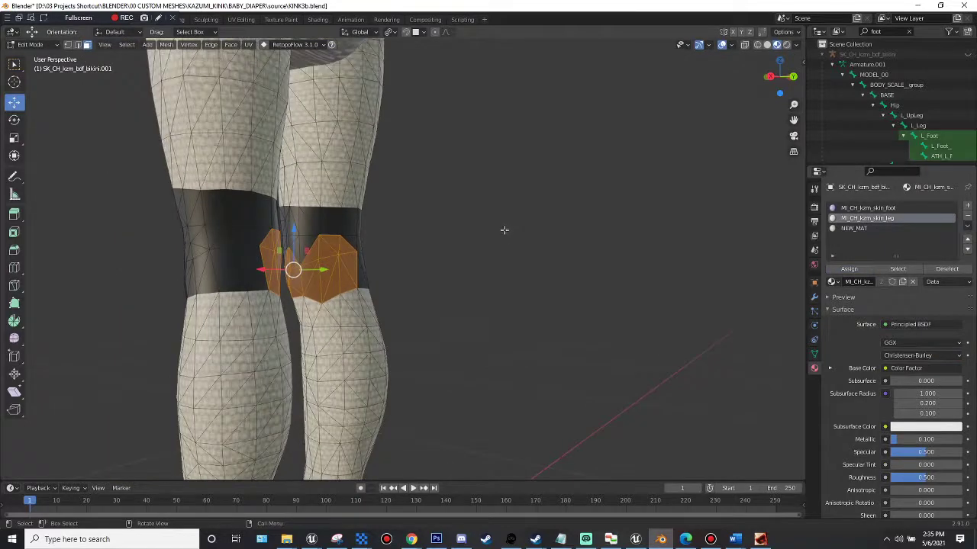
- Select the two leftover jagged canvas faces at the knee band's lower back edge and assign MI_CH_kzm_skin_leg to them
click(506, 229)
drag(763, 64, 783, 79)
click(773, 80)
scroll(719, 135, down, 4)
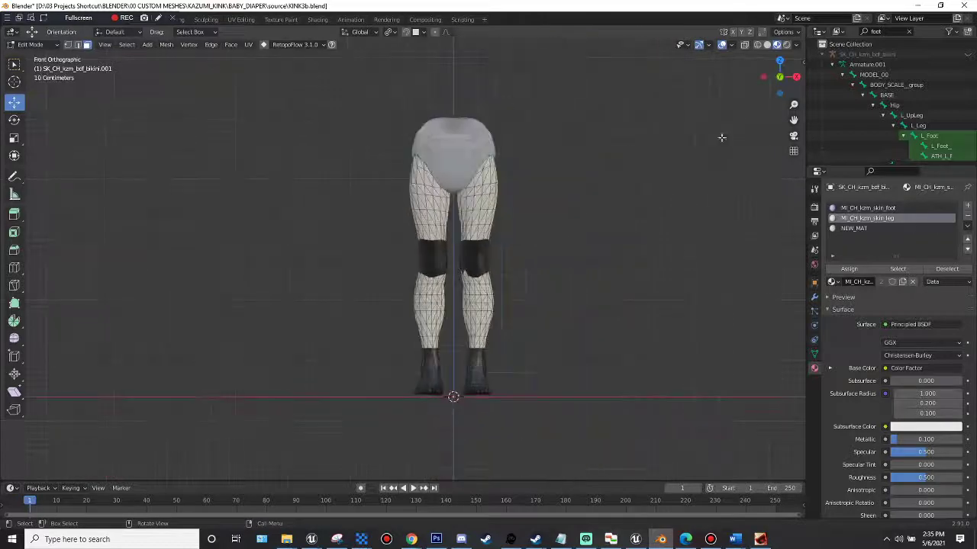
scroll(719, 163, up, 5)
middle_drag(602, 299, 620, 307)
click(618, 307)
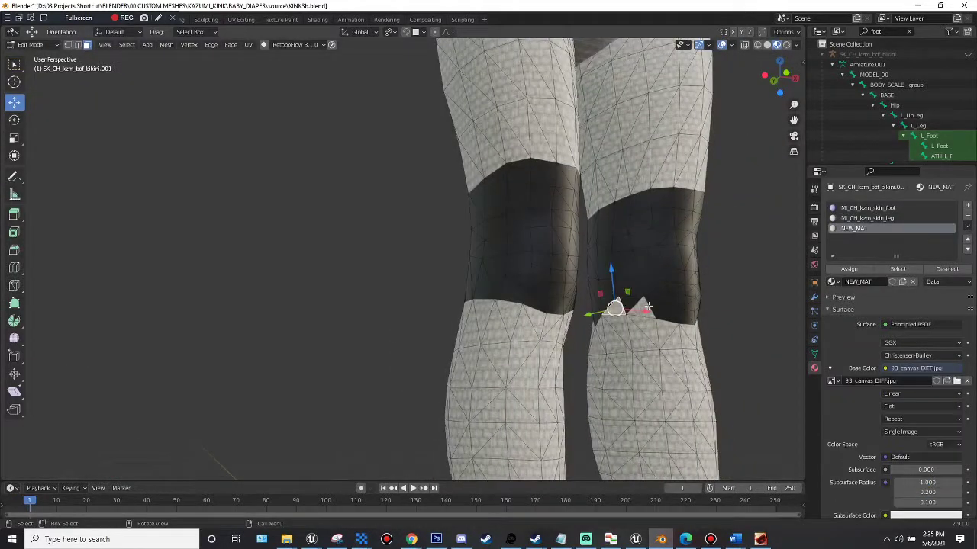
shift+click(644, 310)
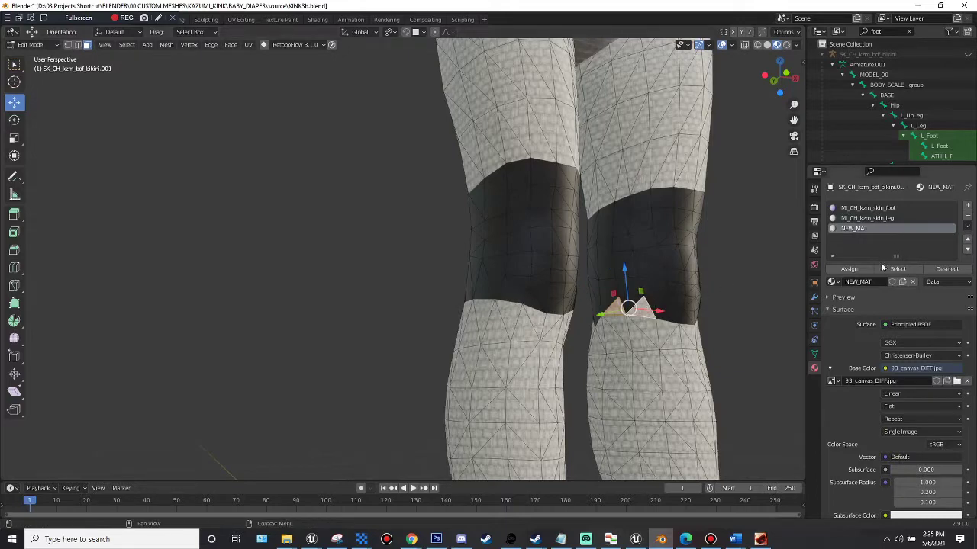
click(863, 219)
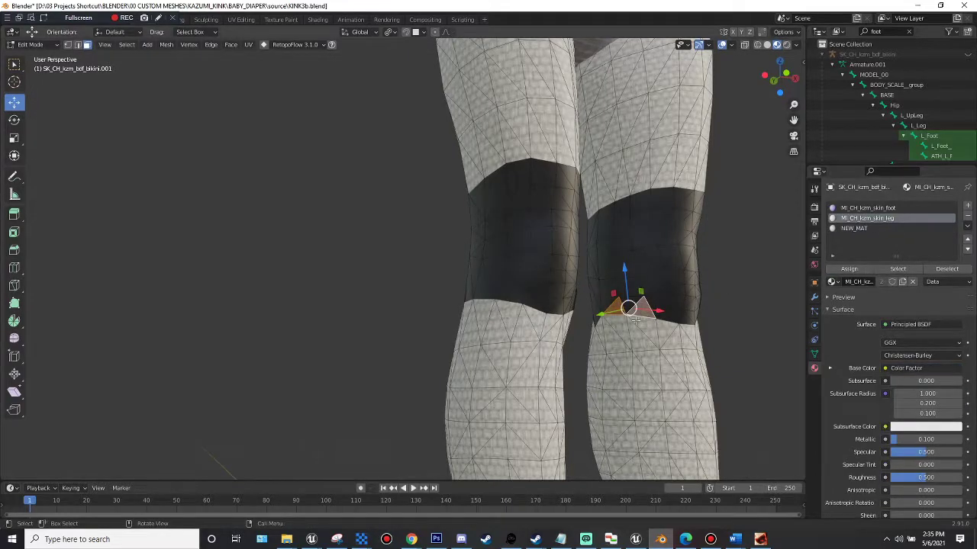
click(593, 320)
- Examine the knee bands from the front and the right side for stray canvas faces
drag(780, 76, 976, 77)
click(247, 329)
mouse_move(778, 76)
mouse_down()
mouse_move(938, 76)
mouse_move(775, 78)
mouse_up()
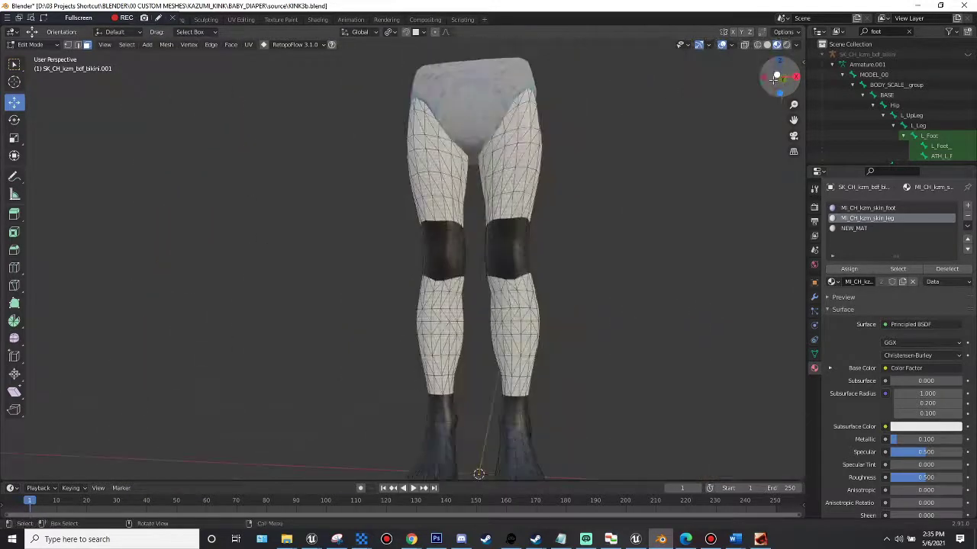
click(774, 78)
scroll(676, 223, up, 4)
scroll(675, 224, down, 6)
scroll(676, 224, up, 5)
scroll(674, 221, down, 2)
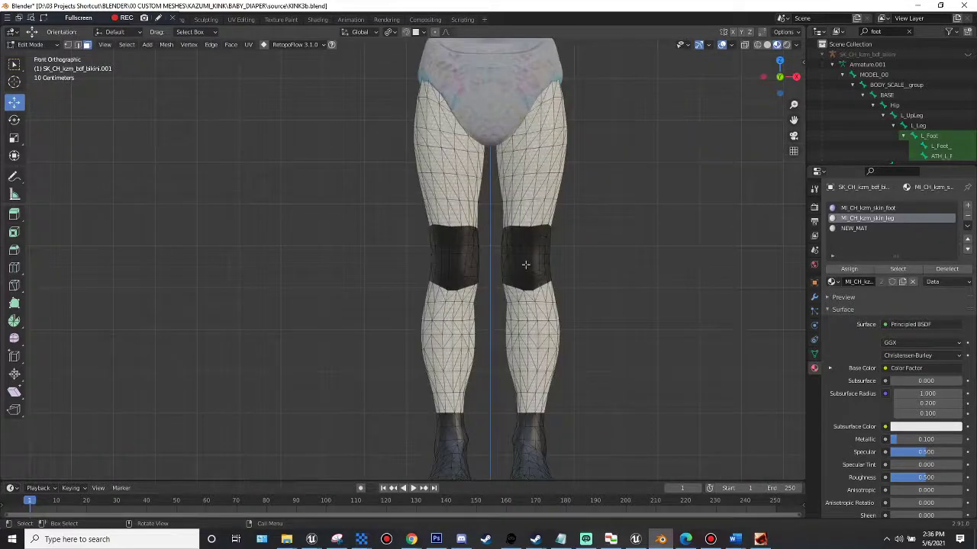
scroll(541, 319, down, 1)
scroll(540, 319, up, 2)
mouse_move(794, 120)
mouse_down()
mouse_move(716, 0)
mouse_move(792, 134)
mouse_up()
click(797, 76)
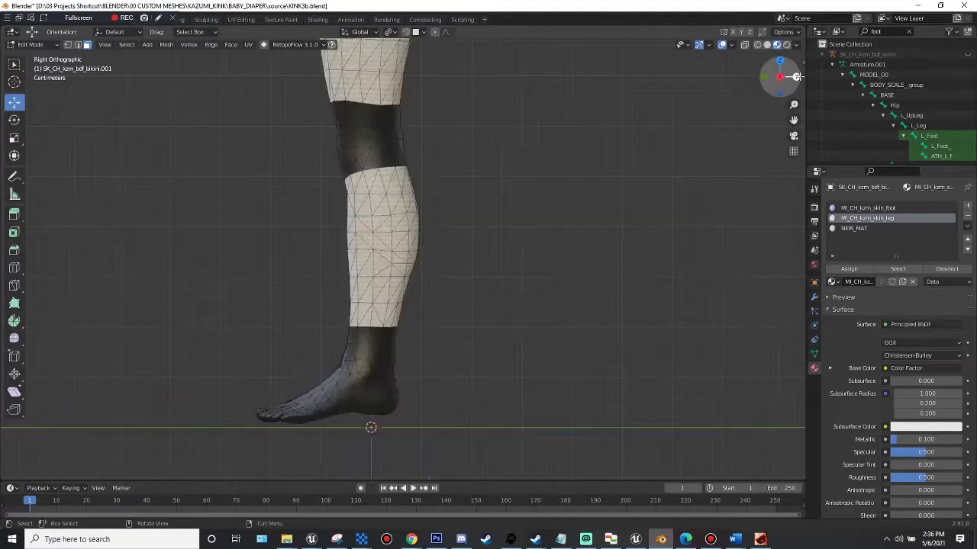
scroll(796, 77, down, 2)
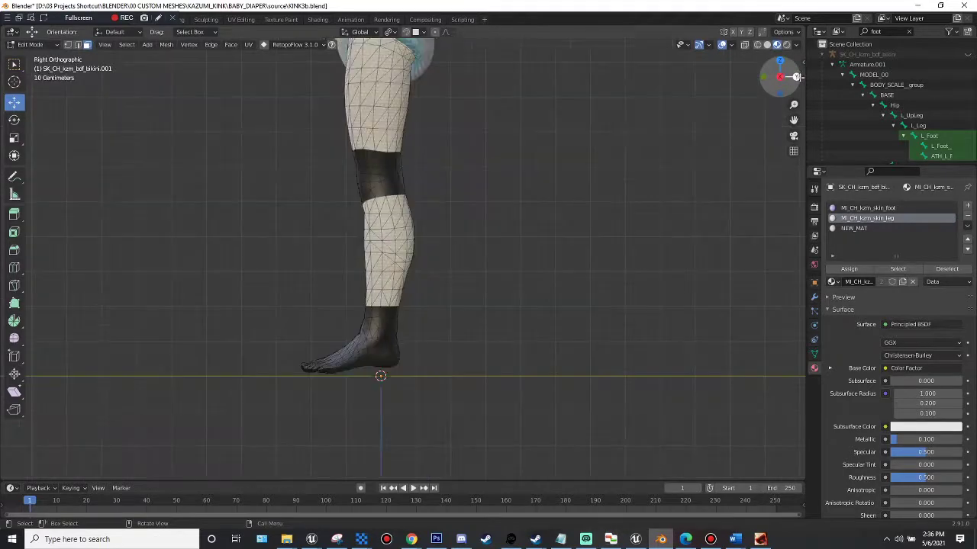
- Feed the base color of MI_CH_kzm_skin_leg from an Image Texture
click(888, 210)
click(890, 219)
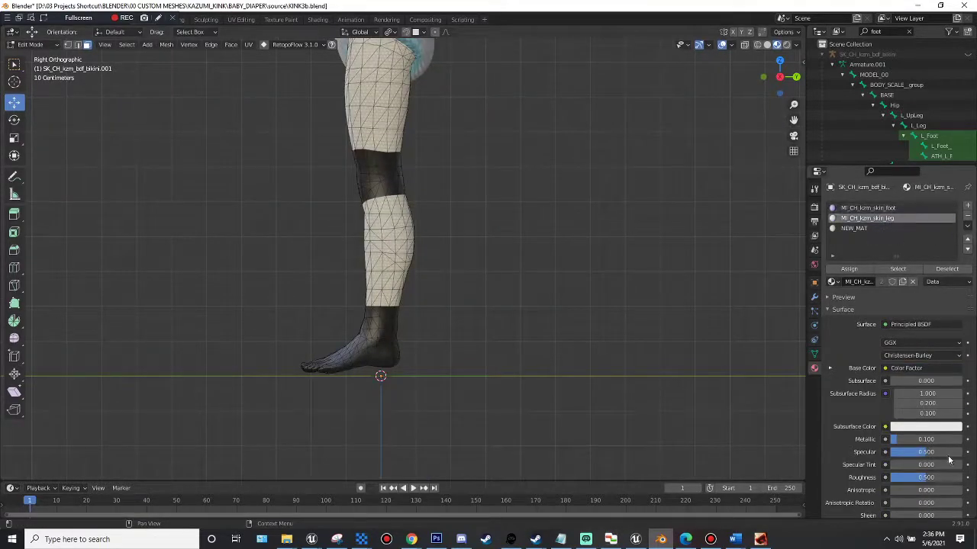
click(860, 208)
click(864, 219)
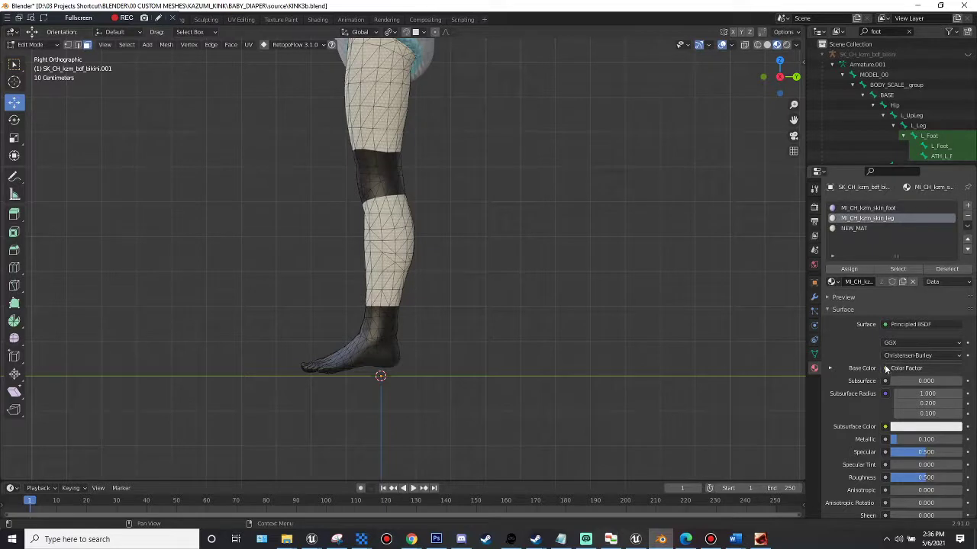
click(885, 368)
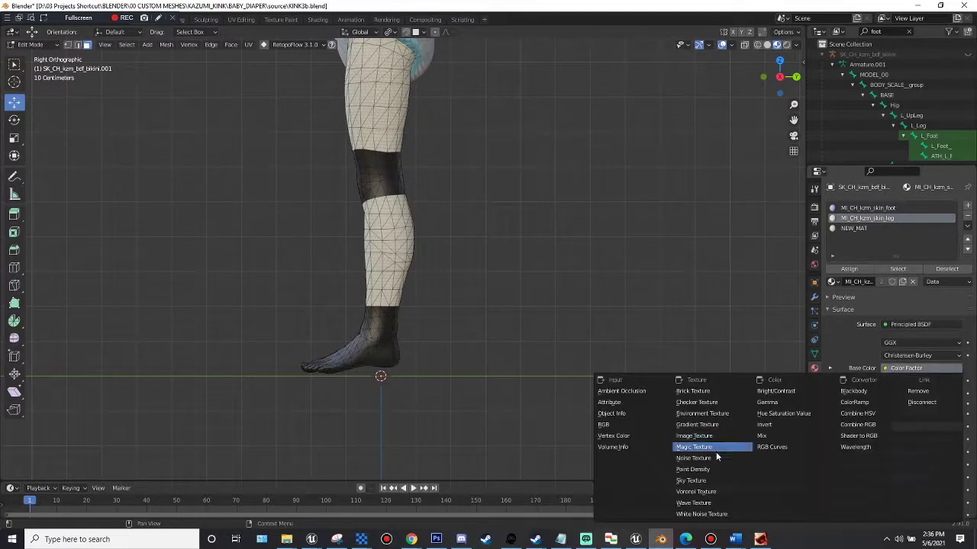
click(696, 435)
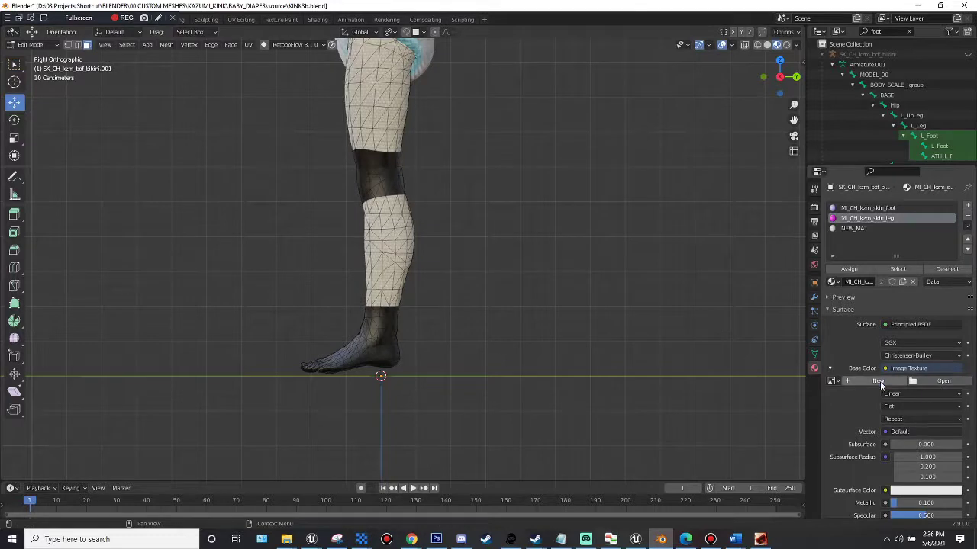
- Create a blank 1024 x 1024 px image named NEW_LEG_MATERIAL_D for the leg material's base color
click(879, 380)
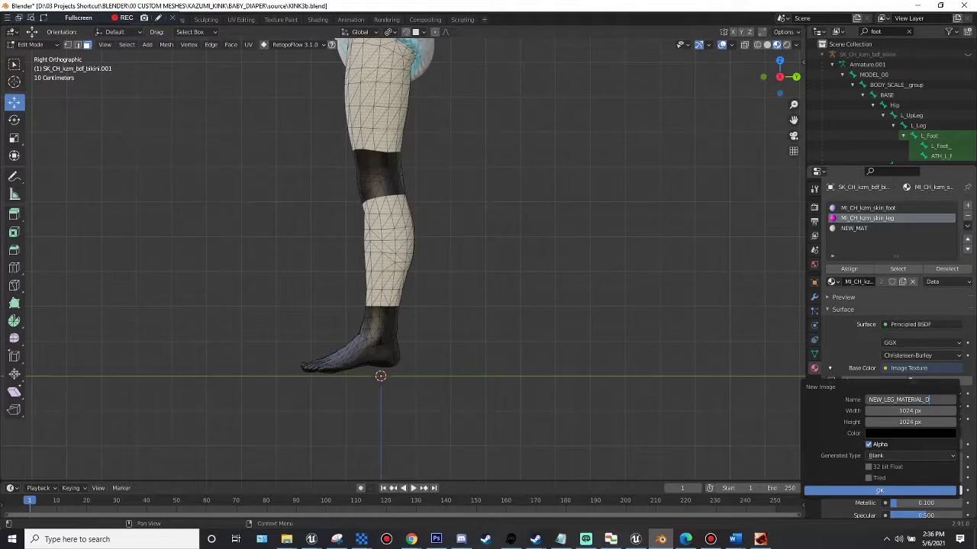
key(Return)
click(877, 490)
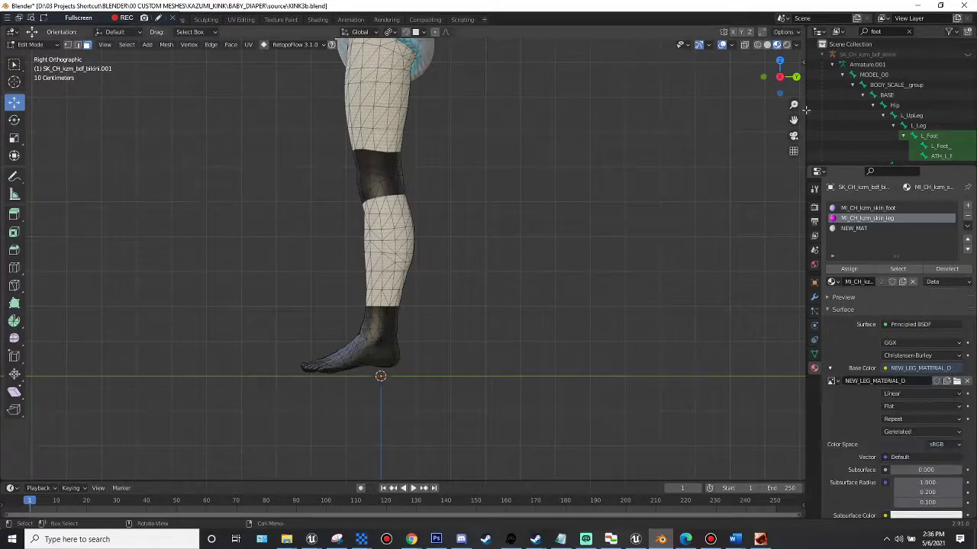
- Put the leg mesh into Texture Paint mode in front view with MI_CH_kzm_skin_leg as the active material
click(762, 76)
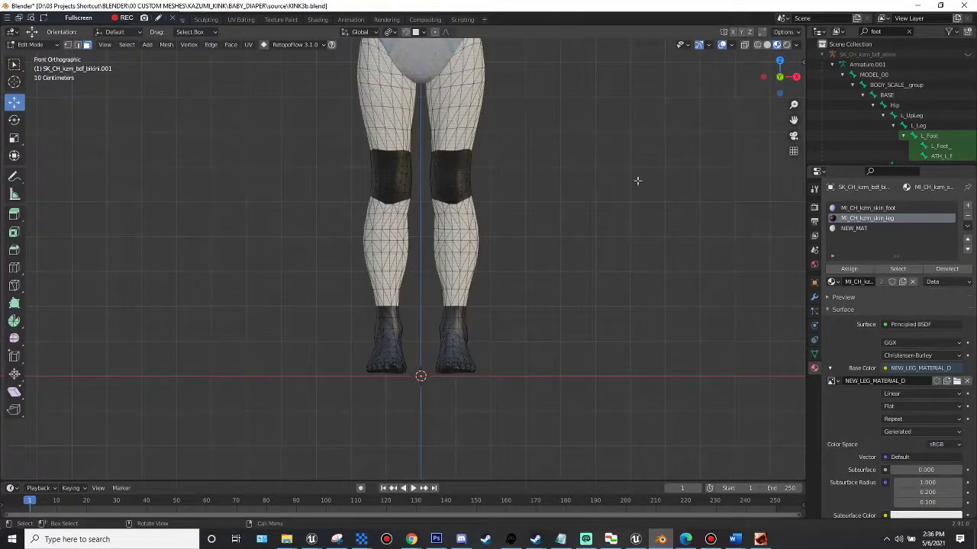
drag(793, 120, 864, 229)
click(867, 229)
click(867, 219)
click(31, 44)
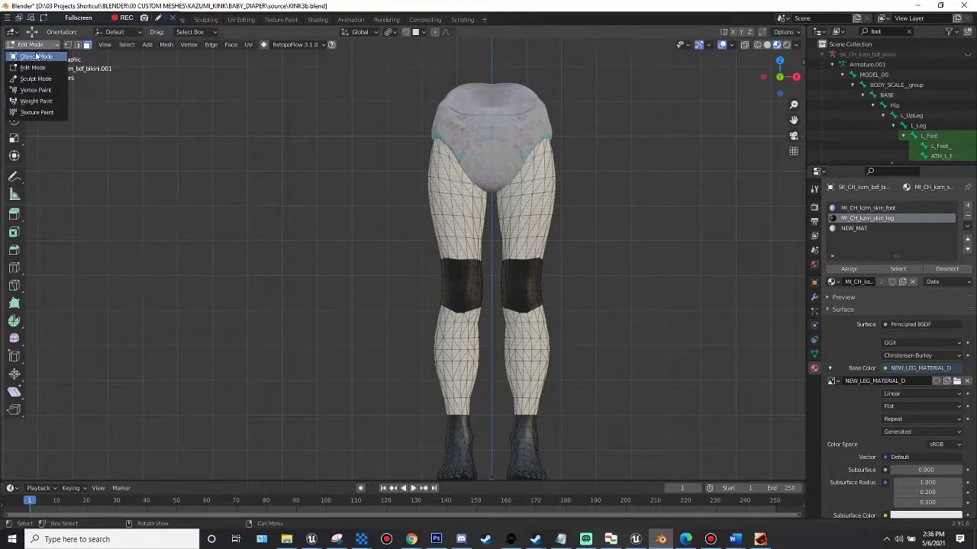
click(34, 53)
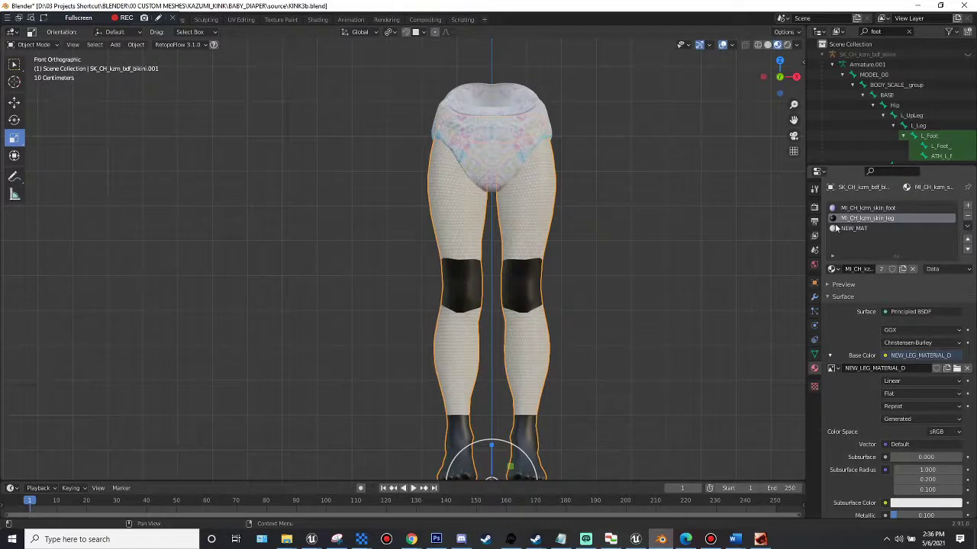
click(26, 46)
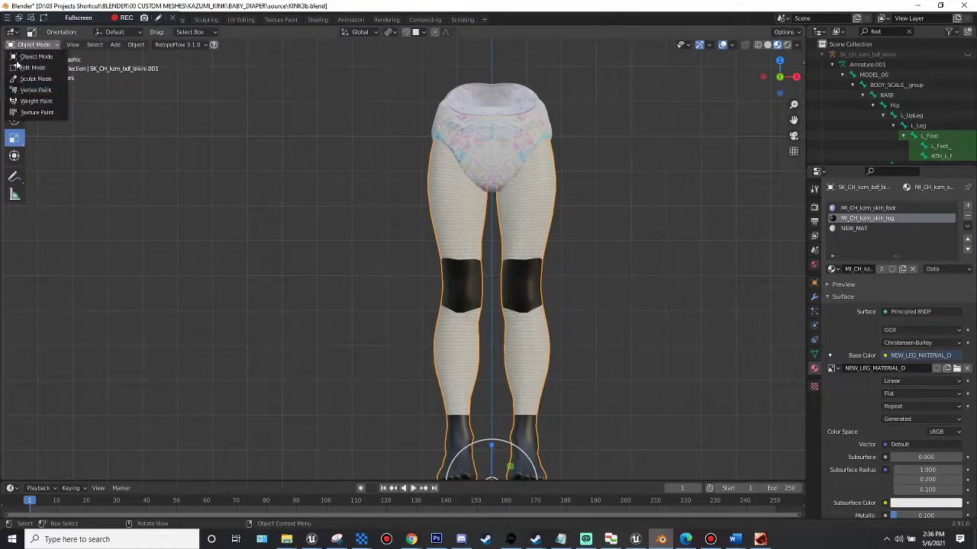
click(38, 110)
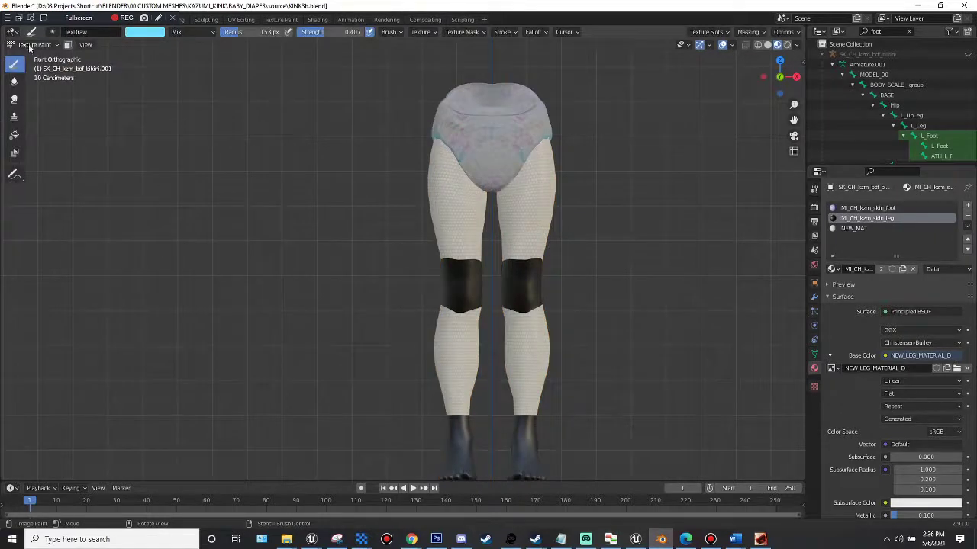
- Try a light-blue TexDraw stroke across both knee bands and undo it
mouse_move(437, 282)
mouse_down()
mouse_move(515, 296)
mouse_move(440, 280)
mouse_move(585, 277)
mouse_up()
scroll(585, 275, up, 2)
scroll(602, 252, down, 1)
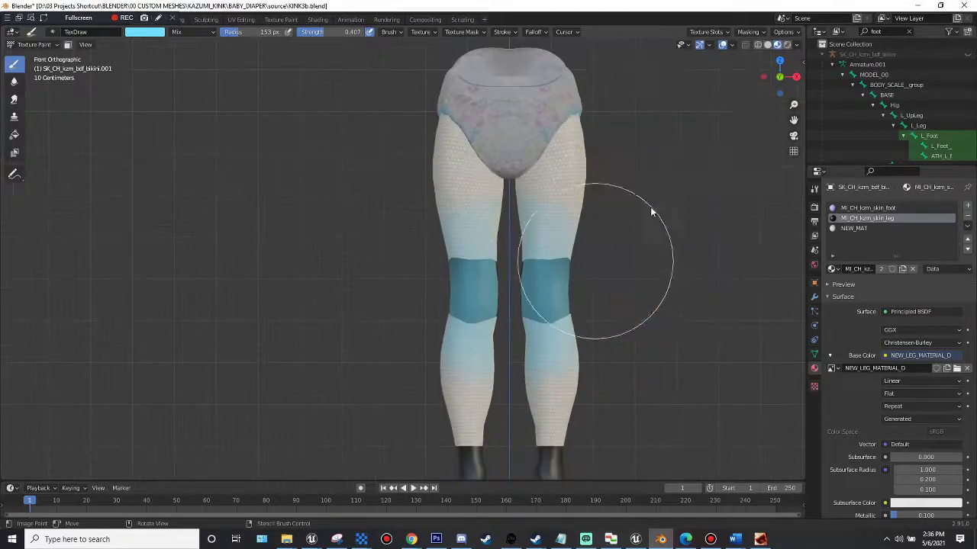
click(795, 76)
drag(796, 77, 335, 90)
key(ctrl+z)
key(ctrl+z)
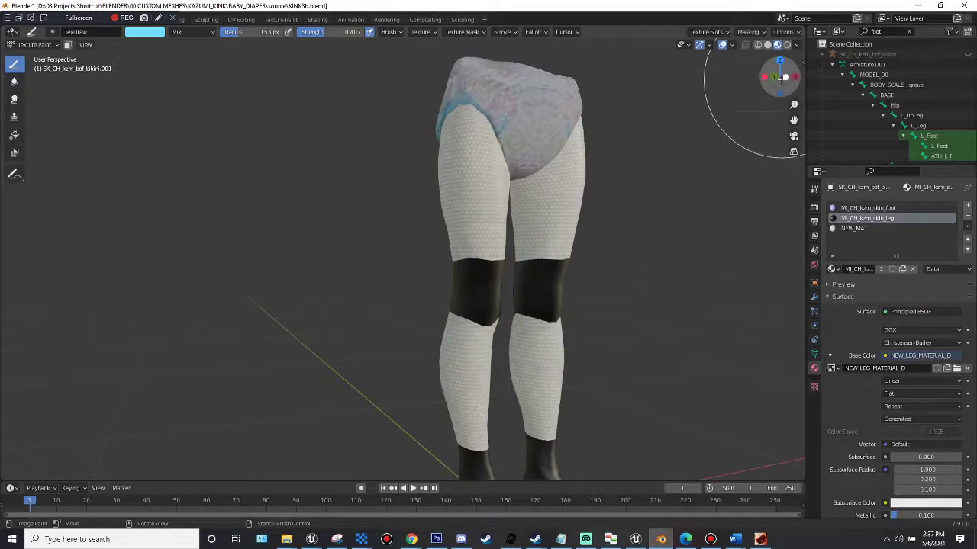
- Switch to the Texture Paint workspace for the leg mesh
click(784, 77)
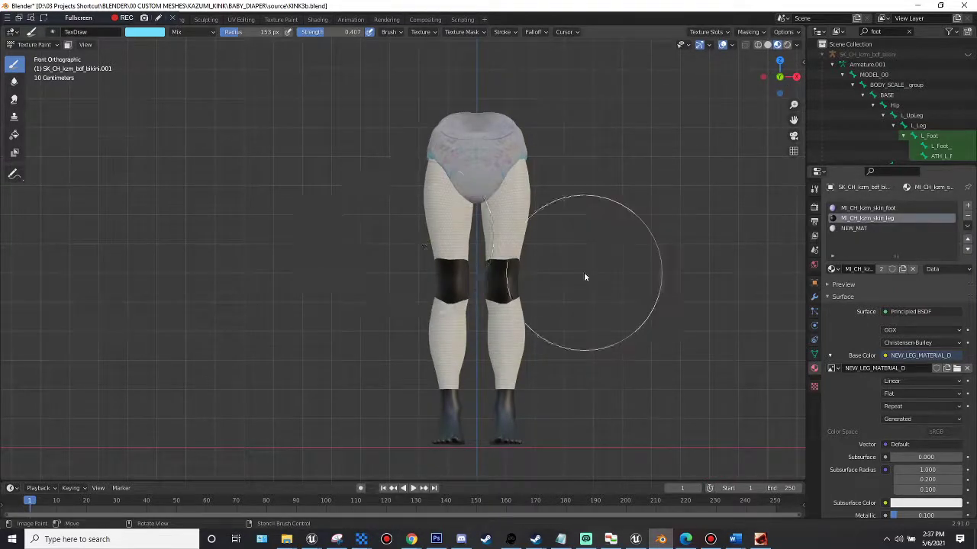
scroll(584, 270, down, 2)
click(35, 44)
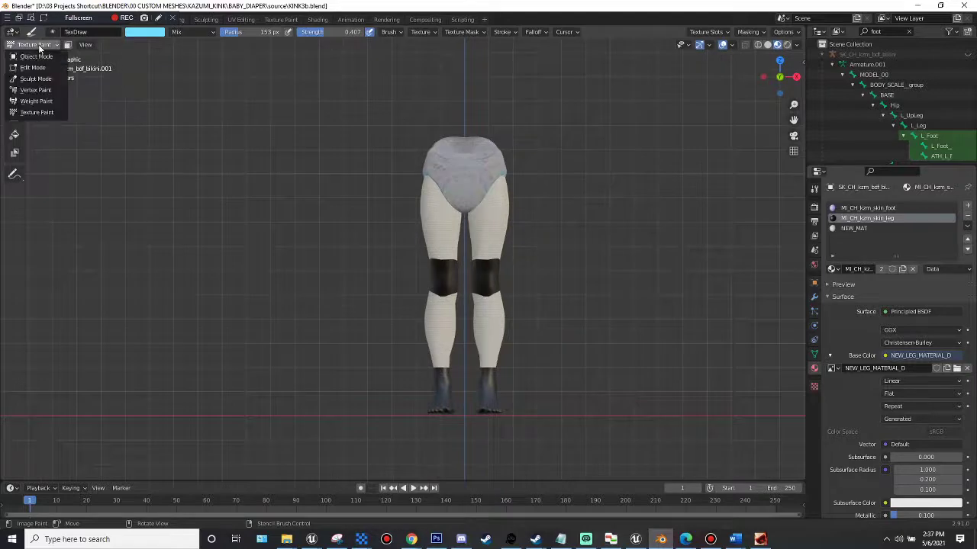
click(278, 20)
scroll(473, 267, down, 3)
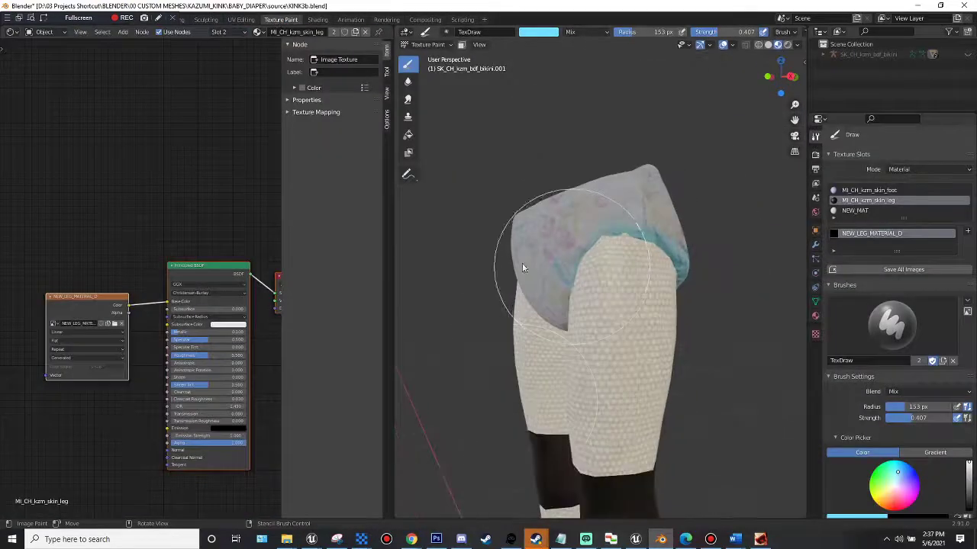
- Compare the shader nodes of NEW_MAT, MI_CH_kzm_skin_foot and MI_CH_kzm_skin_leg, ending on the leg material
click(10, 33)
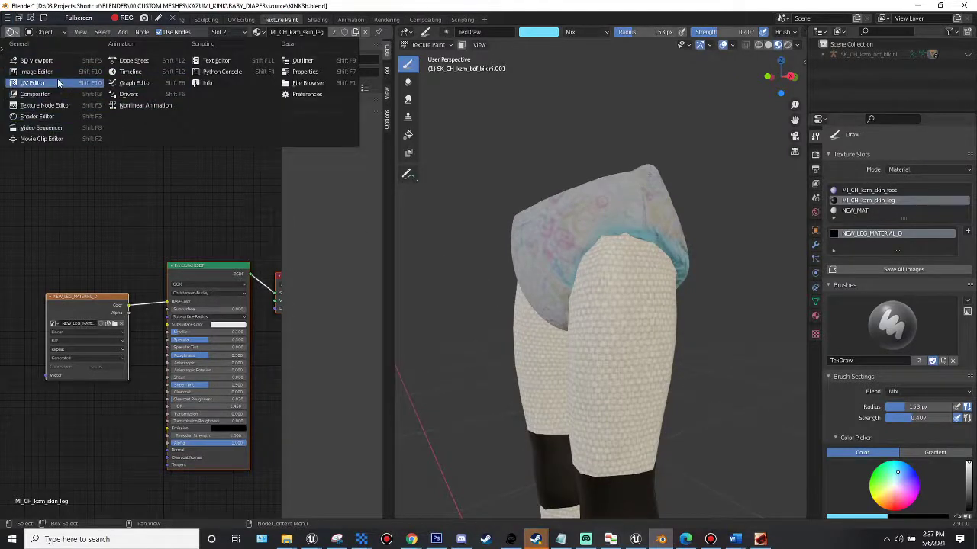
drag(99, 309, 75, 250)
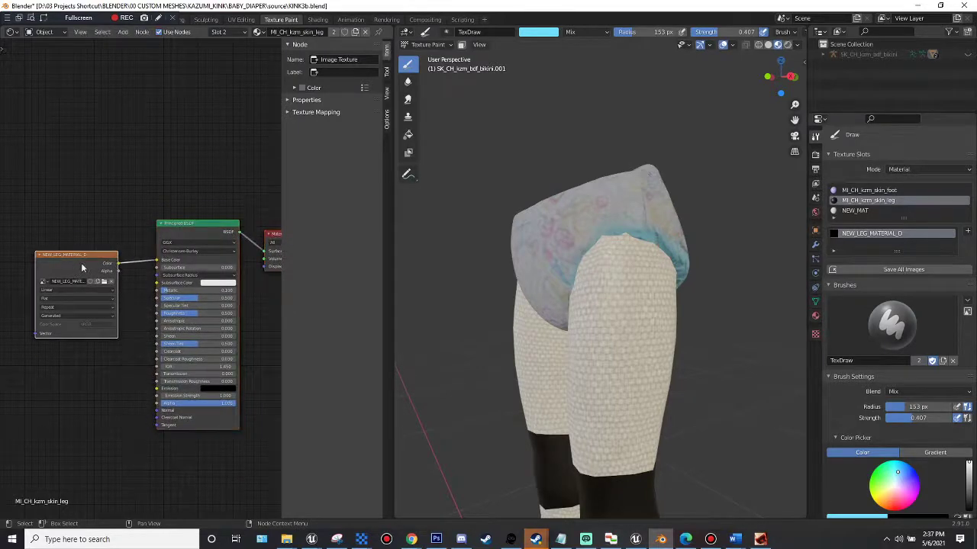
click(868, 211)
click(868, 201)
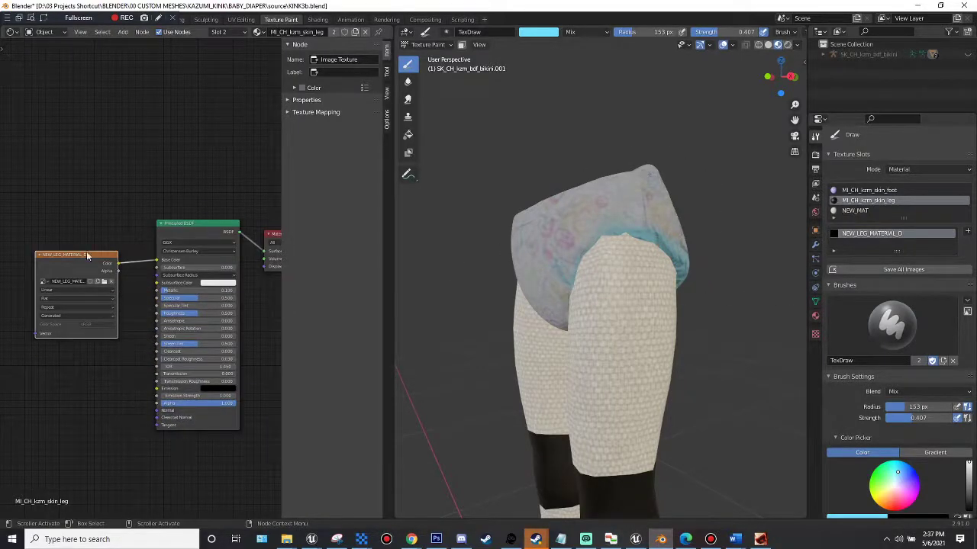
click(874, 211)
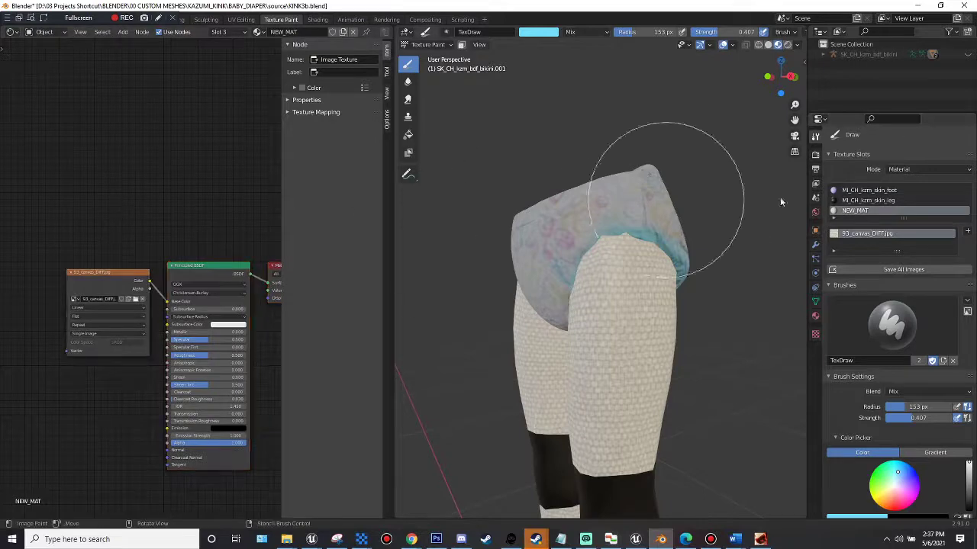
click(878, 191)
scroll(127, 228, down, 6)
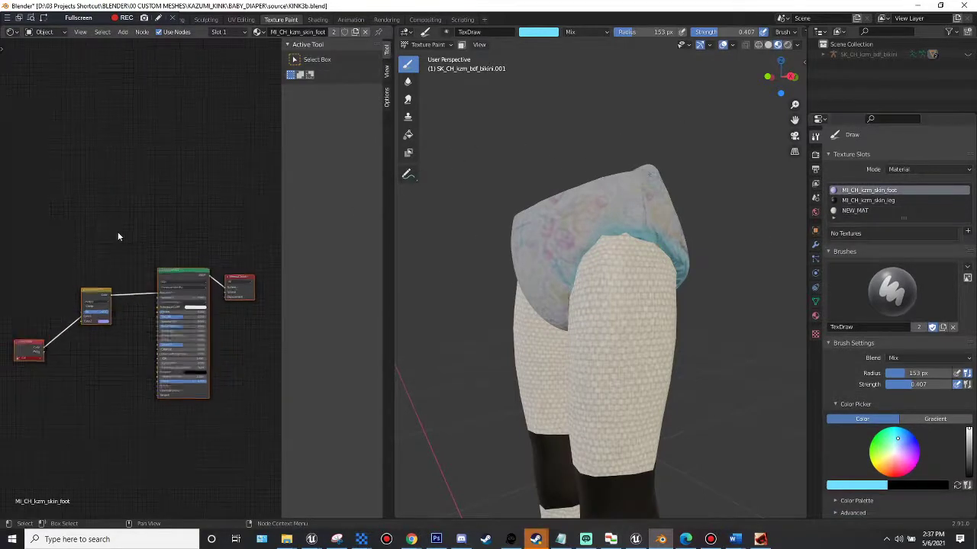
click(867, 200)
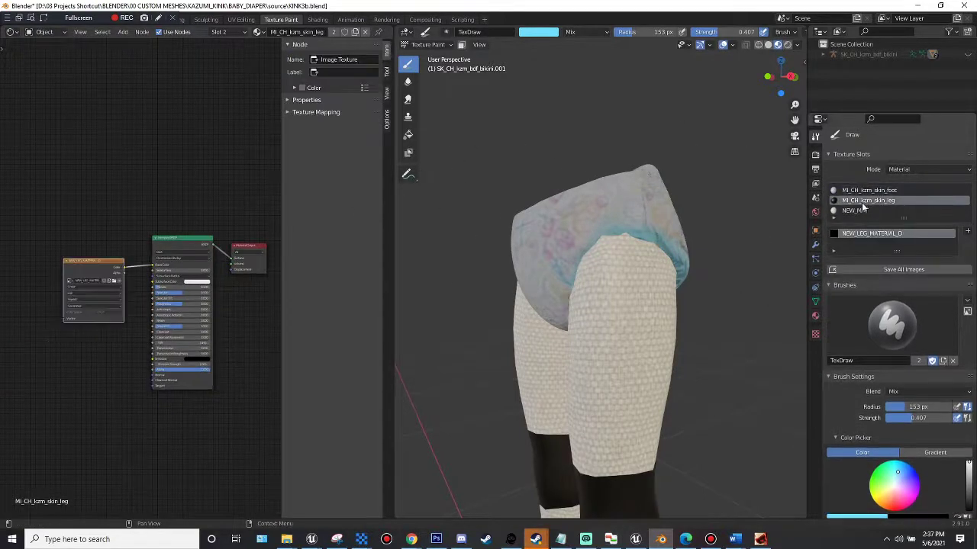
scroll(109, 254, up, 2)
- Change the shader node area to an Image Editor and display NEW_LEG_MATERIAL_D in it
click(11, 32)
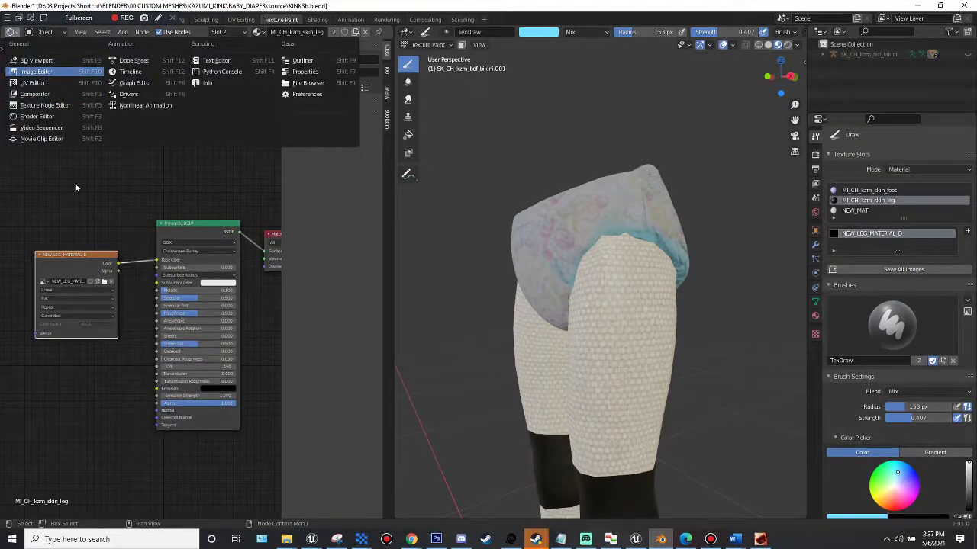
click(39, 73)
scroll(126, 186, down, 6)
scroll(221, 212, up, 3)
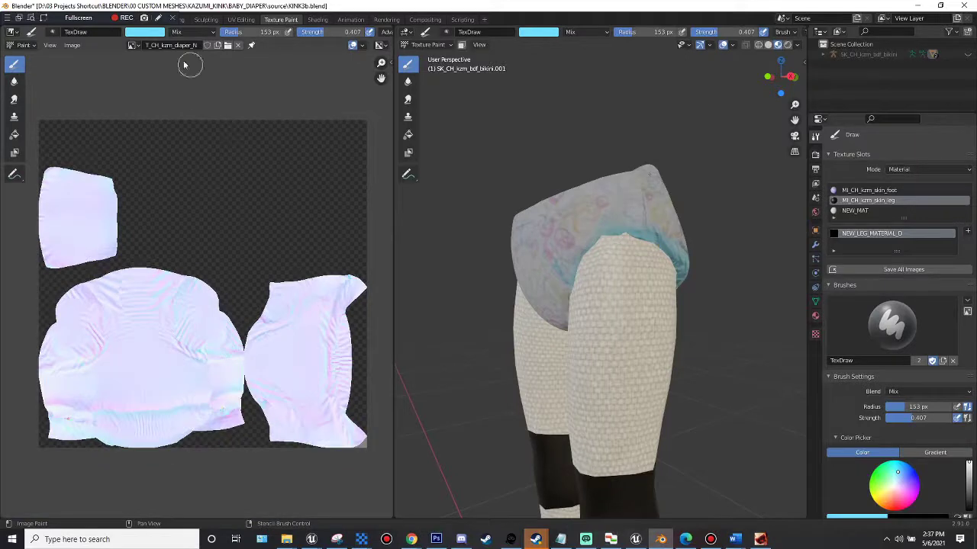
click(134, 45)
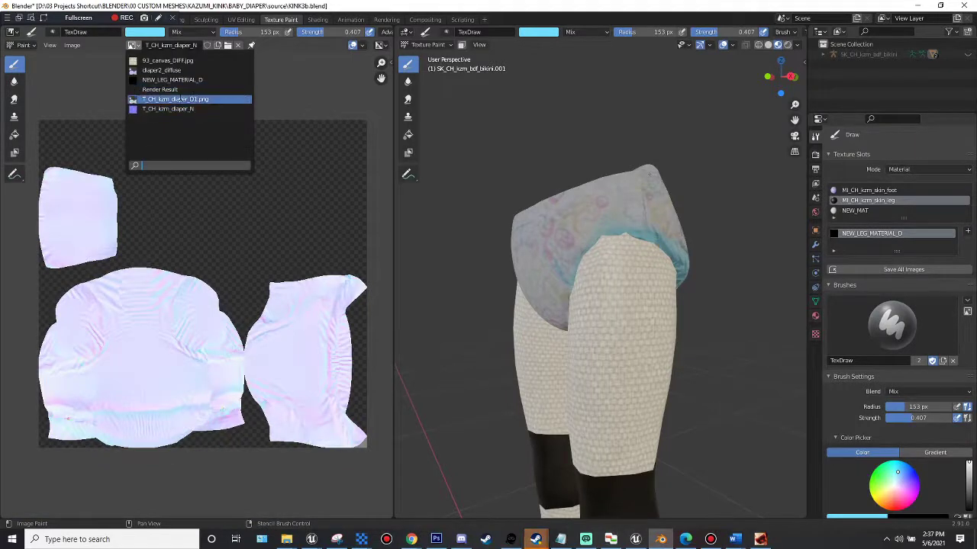
click(186, 82)
- Paint light-blue strokes onto the NEW_LEG_MATERIAL_D image and check the knee bands on the model from the front
scroll(233, 251, up, 2)
scroll(232, 253, down, 7)
scroll(233, 257, up, 5)
scroll(232, 256, up, 4)
mouse_move(172, 309)
mouse_down()
mouse_move(170, 264)
mouse_move(257, 224)
mouse_move(252, 345)
mouse_move(338, 294)
mouse_move(276, 219)
mouse_move(122, 191)
mouse_up()
scroll(275, 351, down, 4)
scroll(275, 352, down, 3)
scroll(275, 325, up, 2)
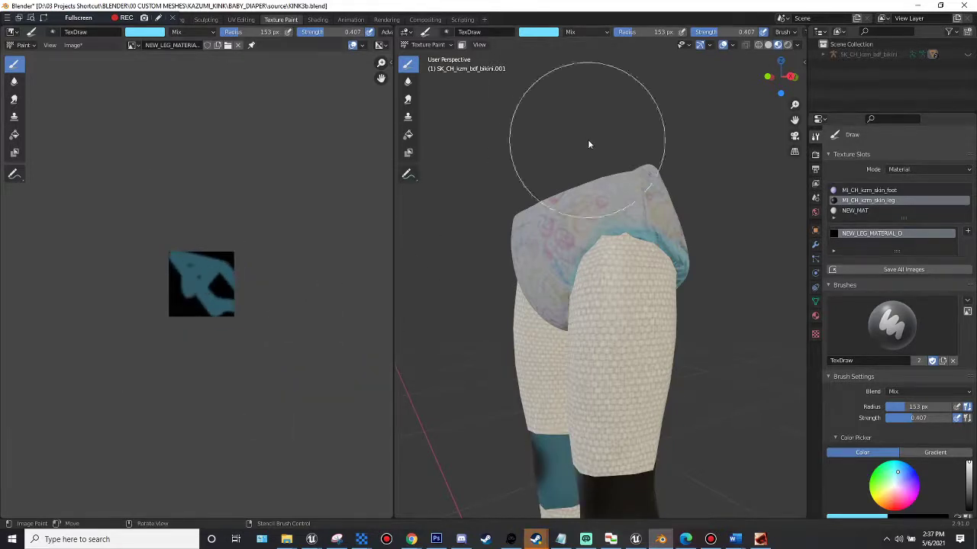
drag(768, 78, 788, 56)
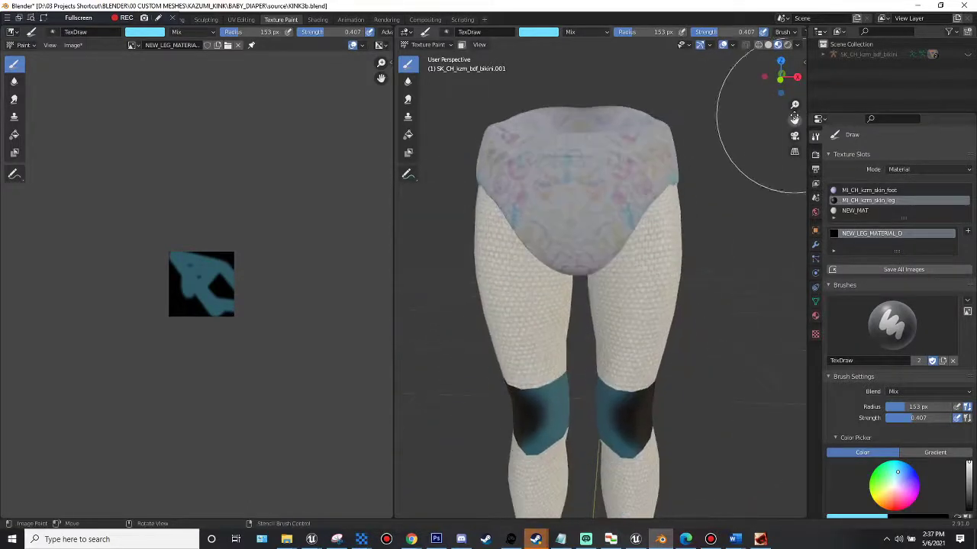
- Try painting light blue directly onto the knee bands on the model and undo the strokes on NEW_LEG_MATERIAL_D
drag(792, 116, 785, 50)
drag(786, 90, 782, 48)
mouse_move(666, 332)
mouse_down()
mouse_move(606, 350)
mouse_move(490, 349)
mouse_move(526, 366)
mouse_up()
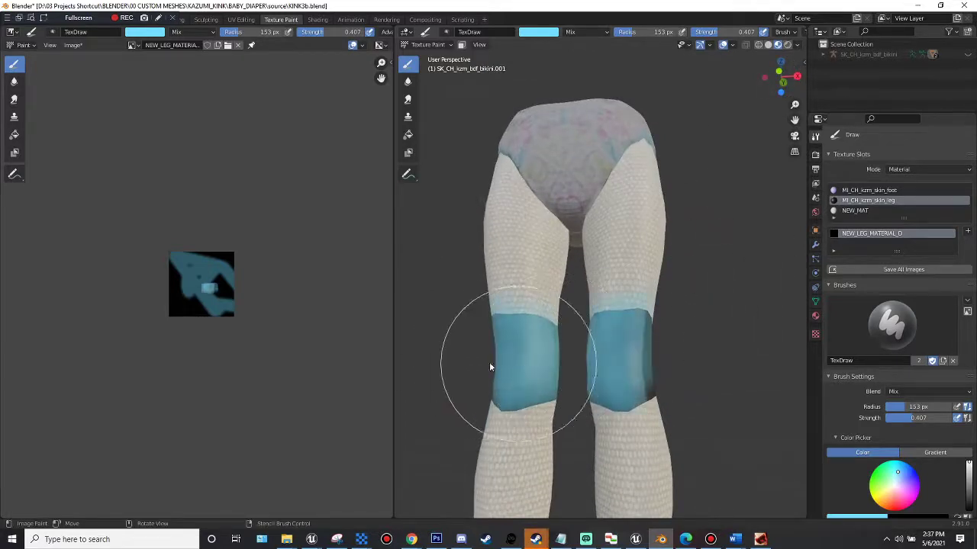
key(ctrl+z)
key(ctrl+z)
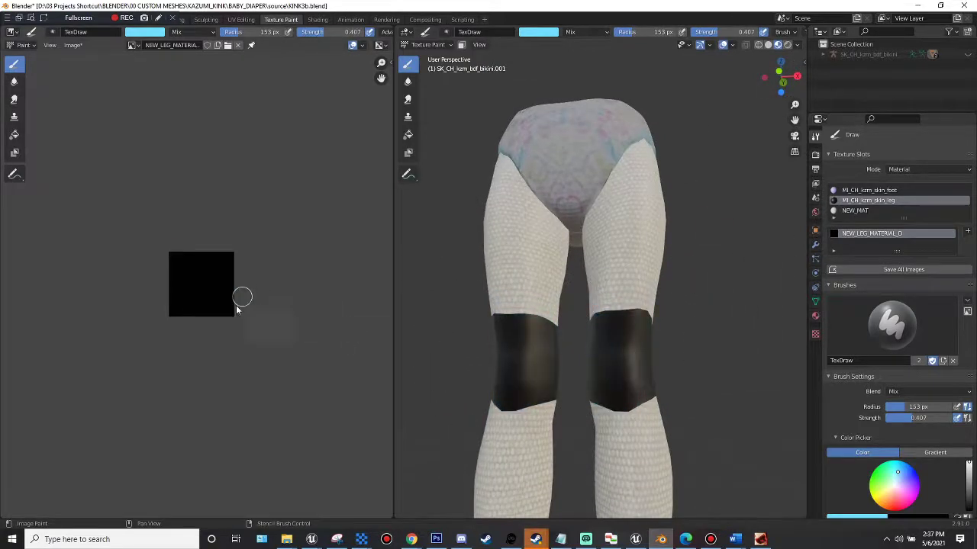
- Paint a light-blue zigzag on the NEW_LEG_MATERIAL_D image, fill its black areas with white, and check the knees from the front
scroll(240, 291, up, 3)
mouse_move(250, 247)
mouse_down()
mouse_move(119, 236)
mouse_move(290, 309)
mouse_move(184, 313)
mouse_up()
click(17, 135)
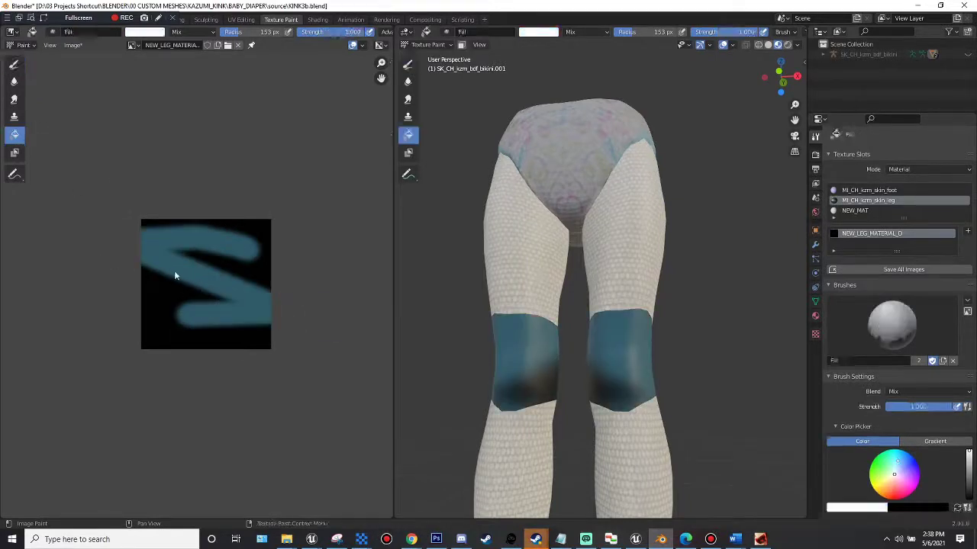
click(168, 298)
click(236, 261)
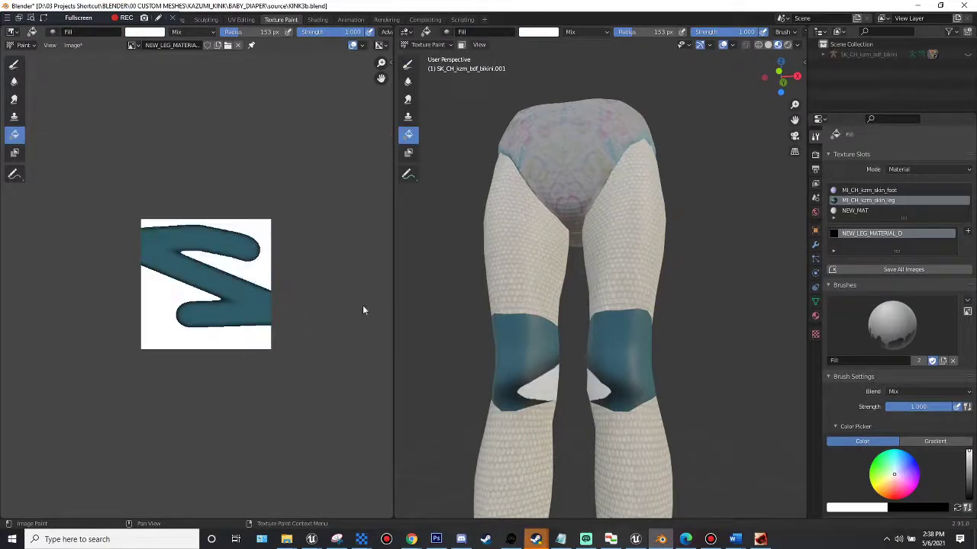
scroll(469, 329, down, 2)
mouse_move(779, 78)
mouse_down()
mouse_move(686, 79)
mouse_move(790, 77)
mouse_move(767, 77)
mouse_up()
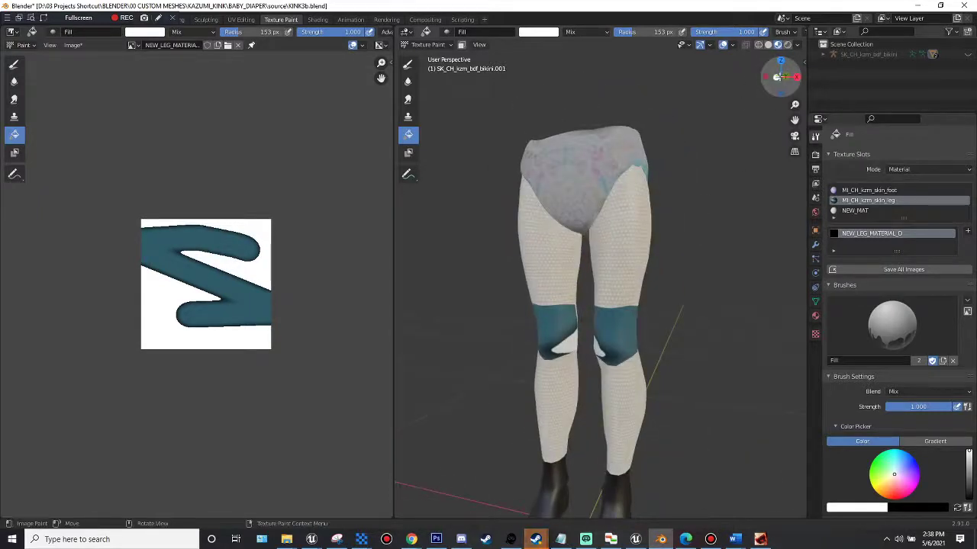
click(776, 77)
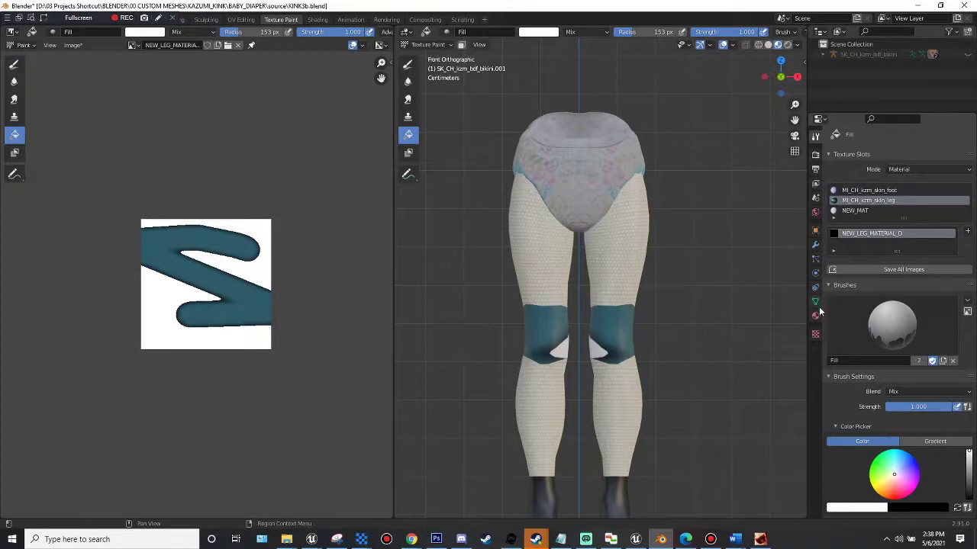
- Show the leg mesh's material settings and save the painted image as NEW_LEG_MATERIAL_D.png in the PANDA SHIRT folder
click(815, 316)
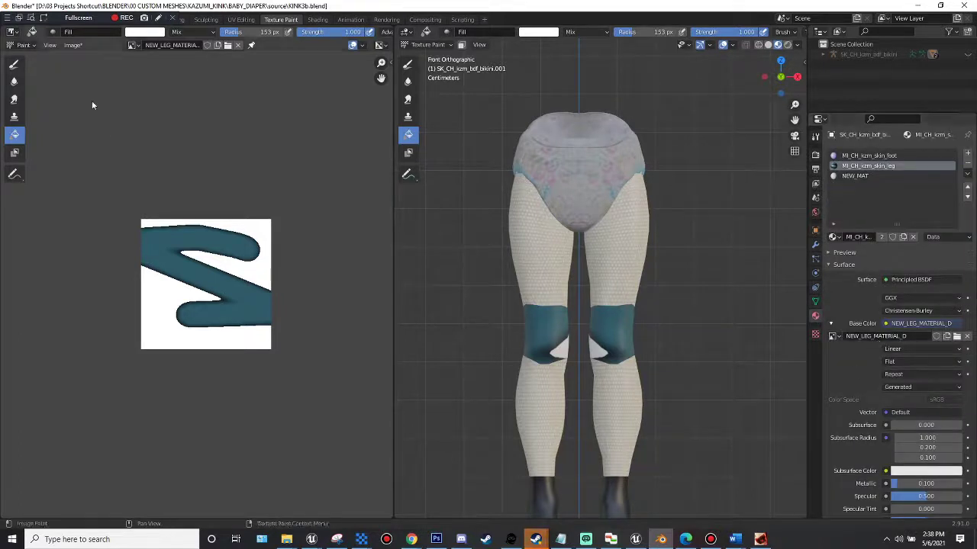
click(74, 45)
click(79, 46)
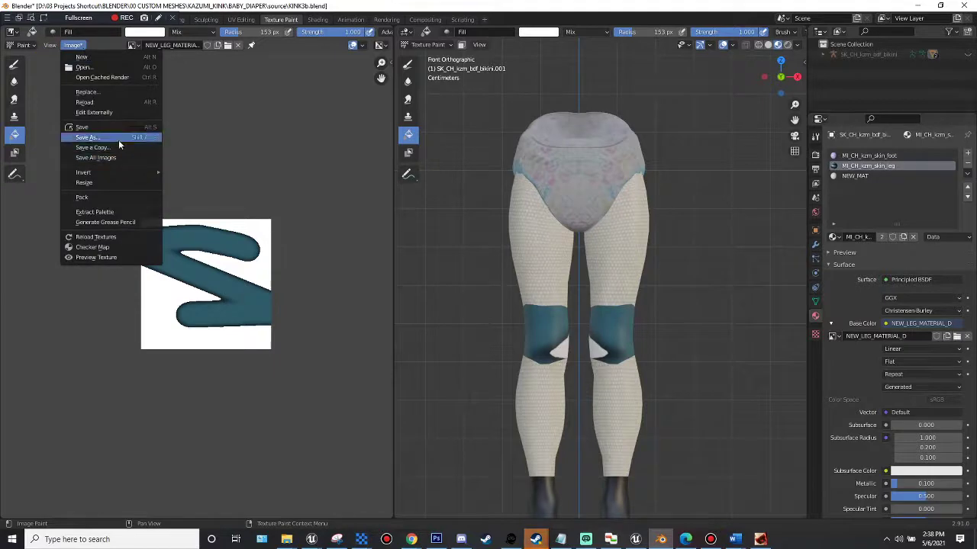
click(118, 138)
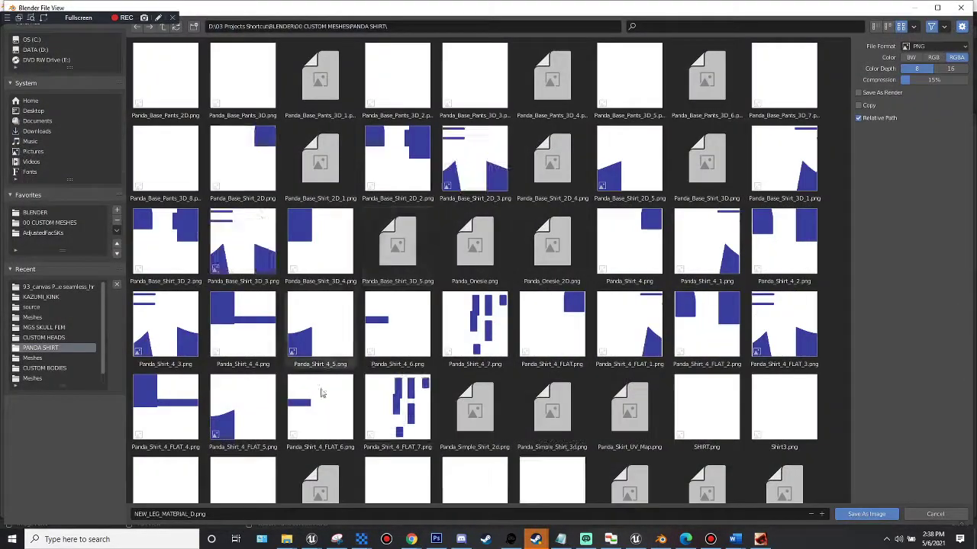
click(259, 515)
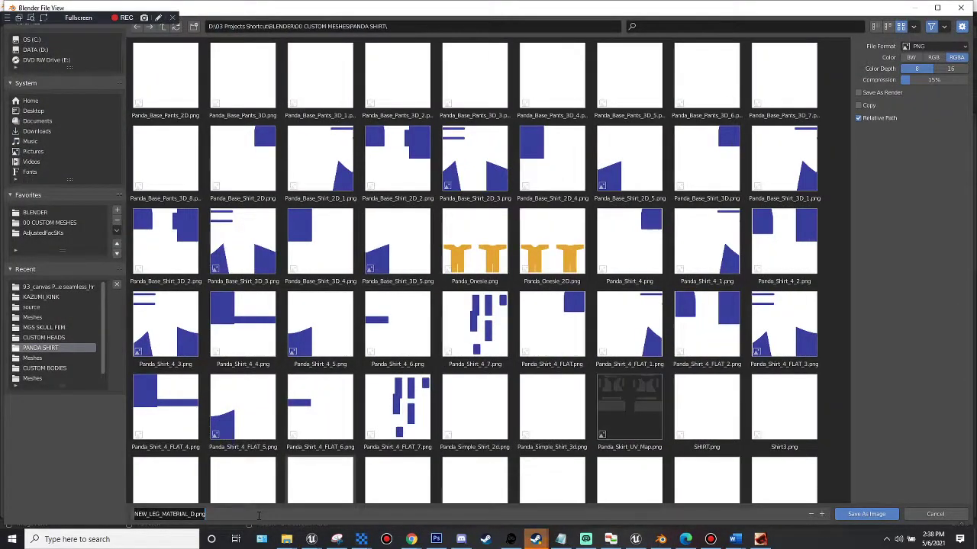
click(866, 514)
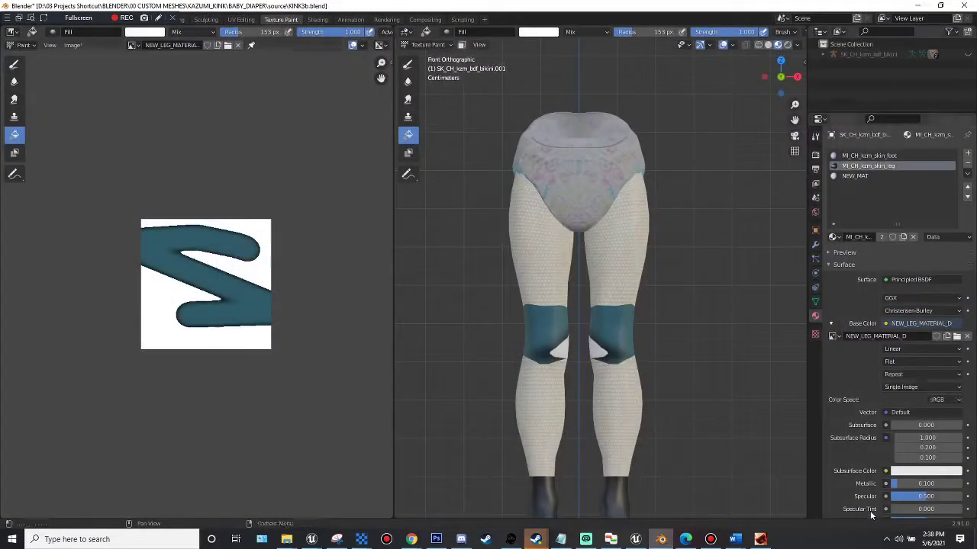
- Unlink the NEW_LEG_MATERIAL_D image from the Base Color of MI_CH_kzm_skin_leg and check the knee bands at an angle
scroll(572, 289, up, 2)
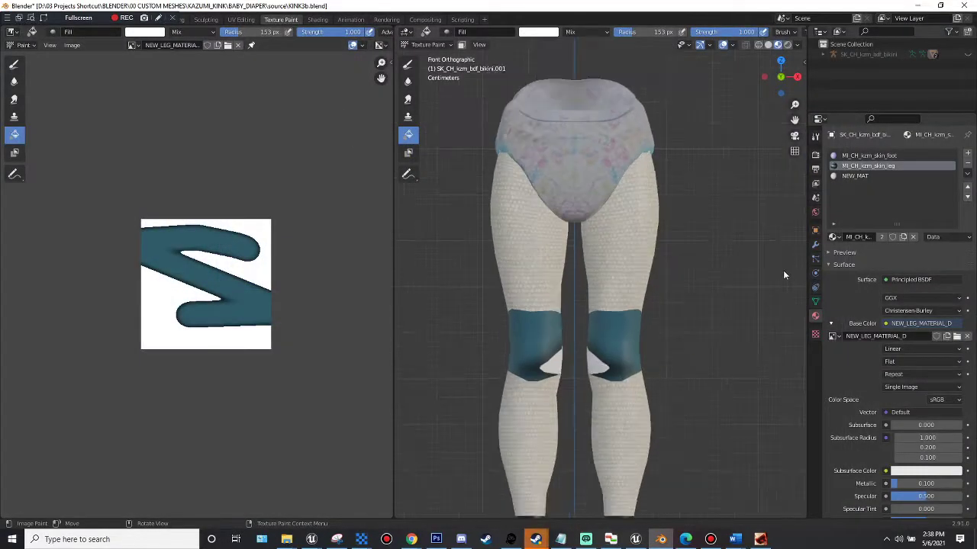
scroll(673, 338, down, 2)
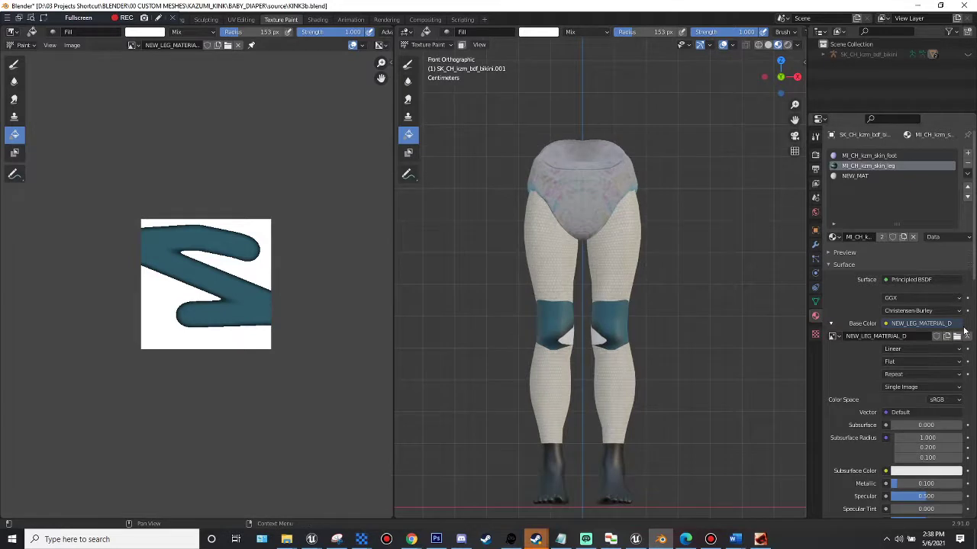
click(968, 337)
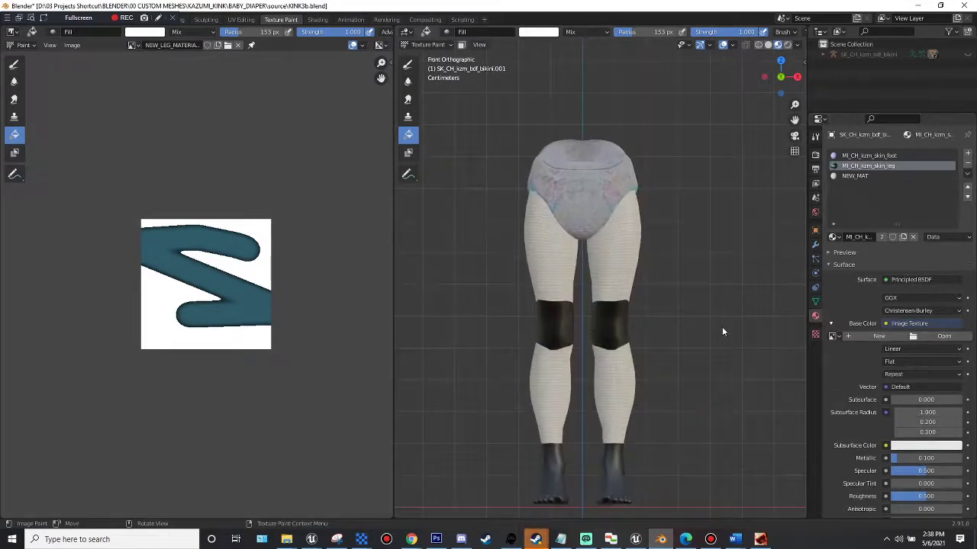
drag(780, 78, 798, 82)
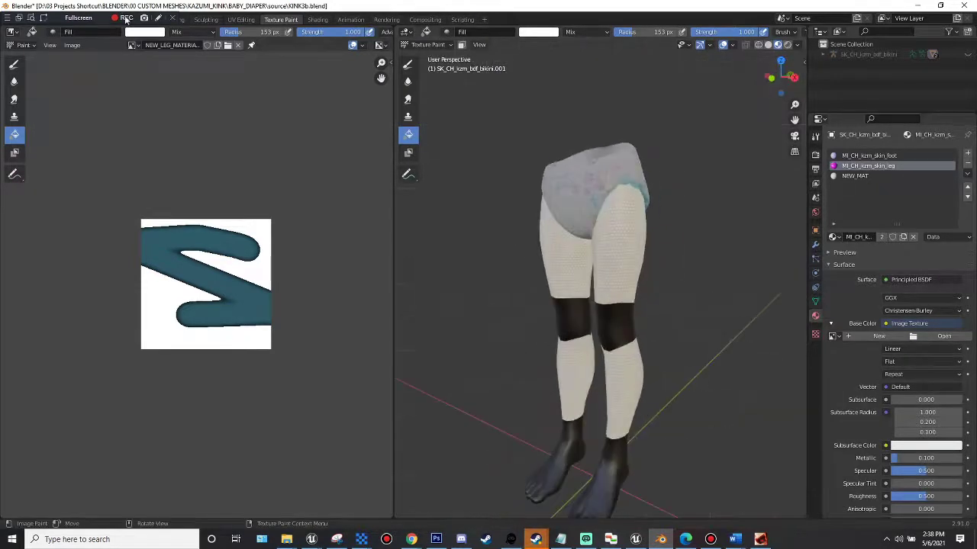
- Switch to the Layout workspace and view the leg mesh from both sides
click(208, 20)
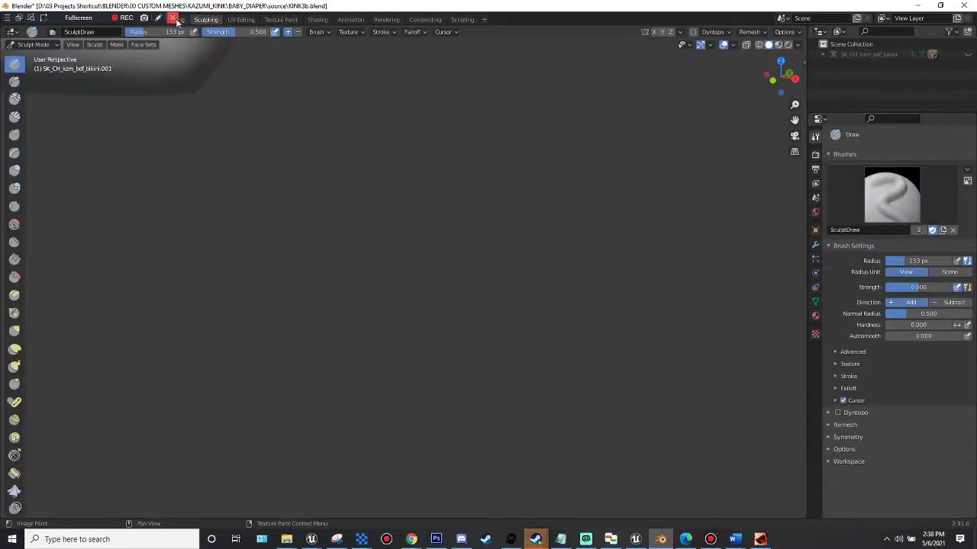
click(142, 19)
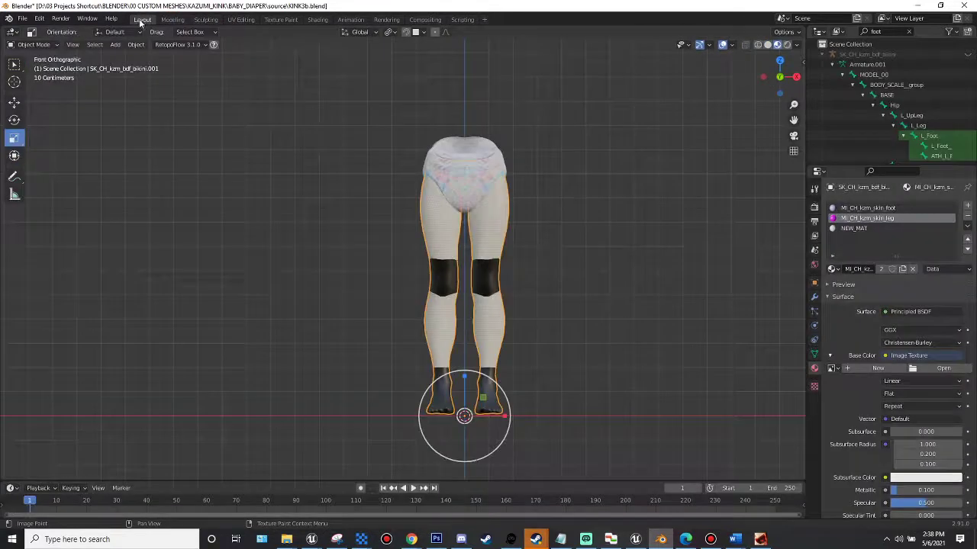
scroll(585, 254, up, 5)
mouse_move(778, 76)
mouse_down()
mouse_move(836, 85)
mouse_move(788, 79)
mouse_up()
click(795, 78)
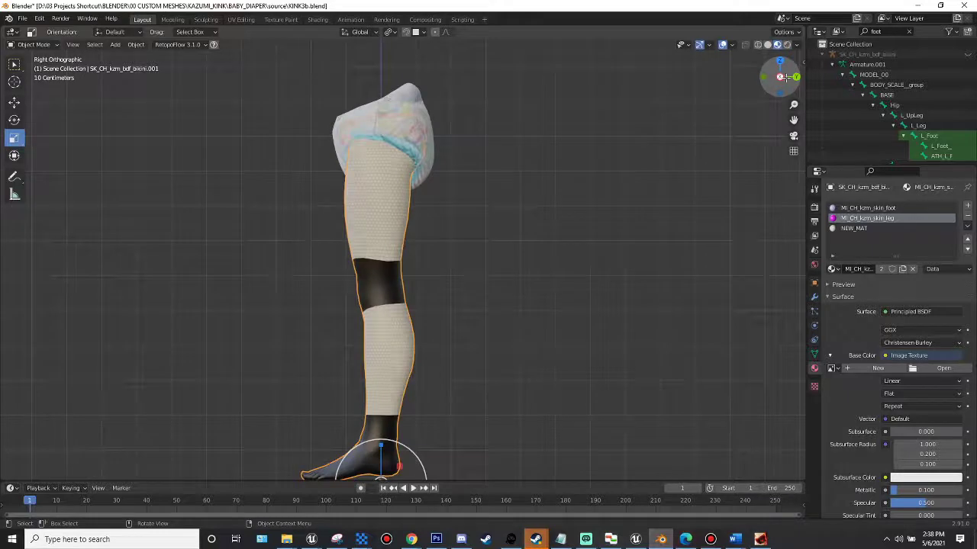
click(779, 77)
- Compare the foot, leg and NEW_MAT material slots against the areas they cover on the leg mesh
click(876, 229)
click(854, 208)
click(857, 219)
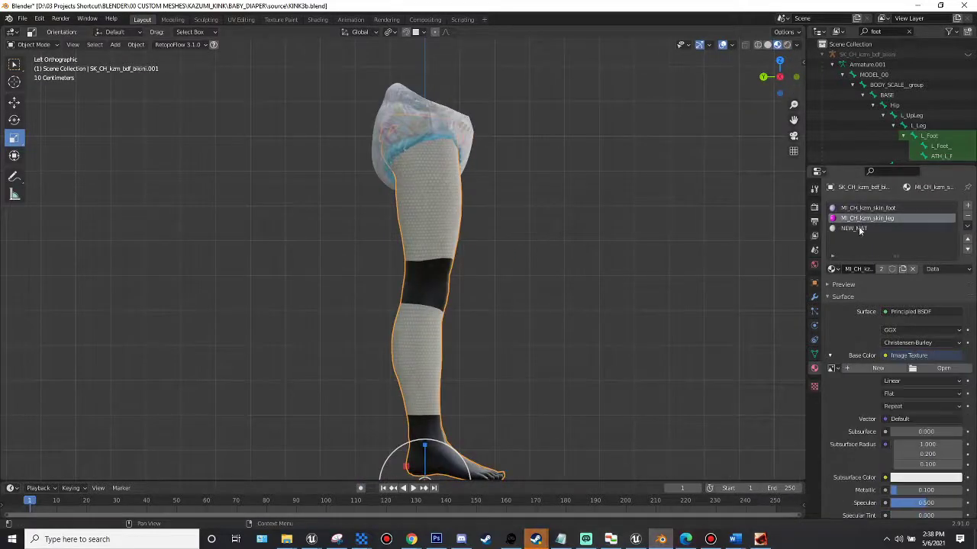
click(859, 227)
click(796, 77)
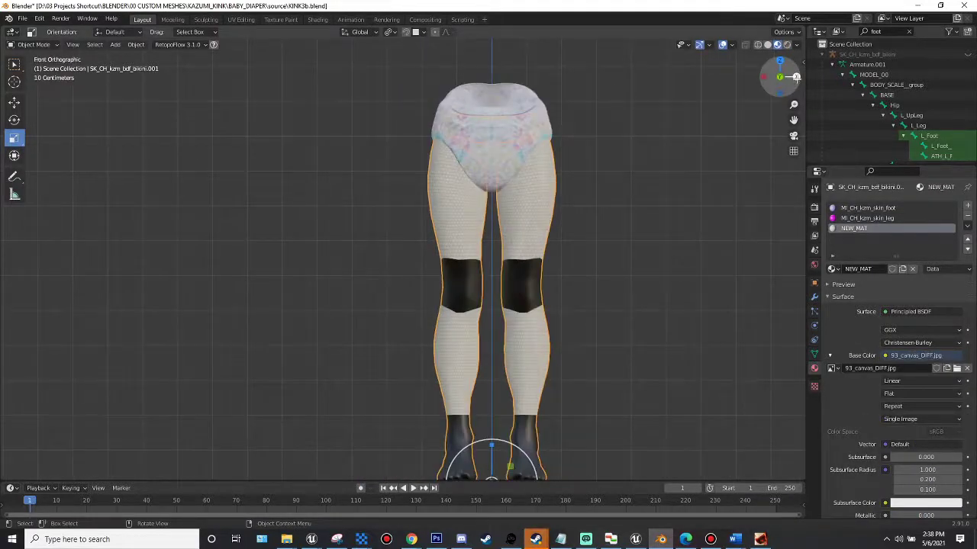
click(884, 219)
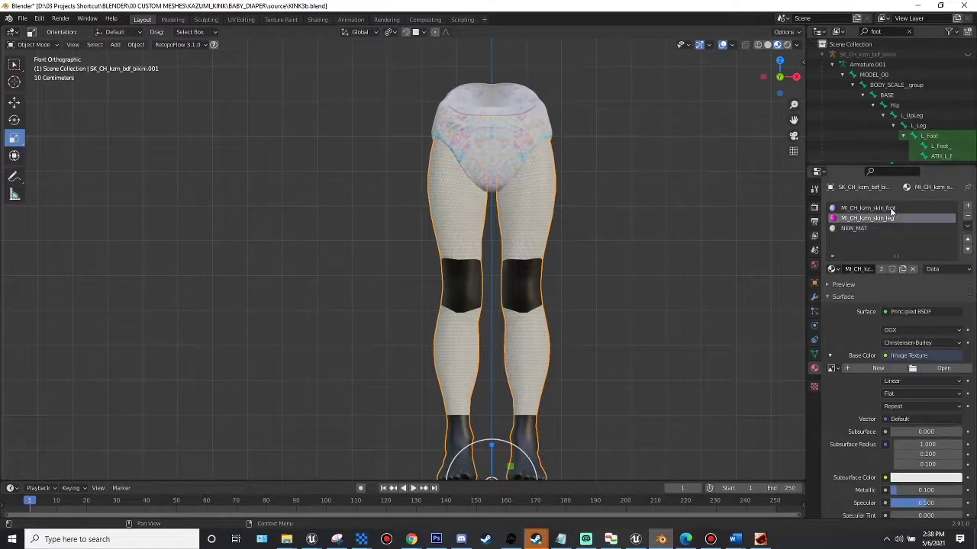
click(878, 228)
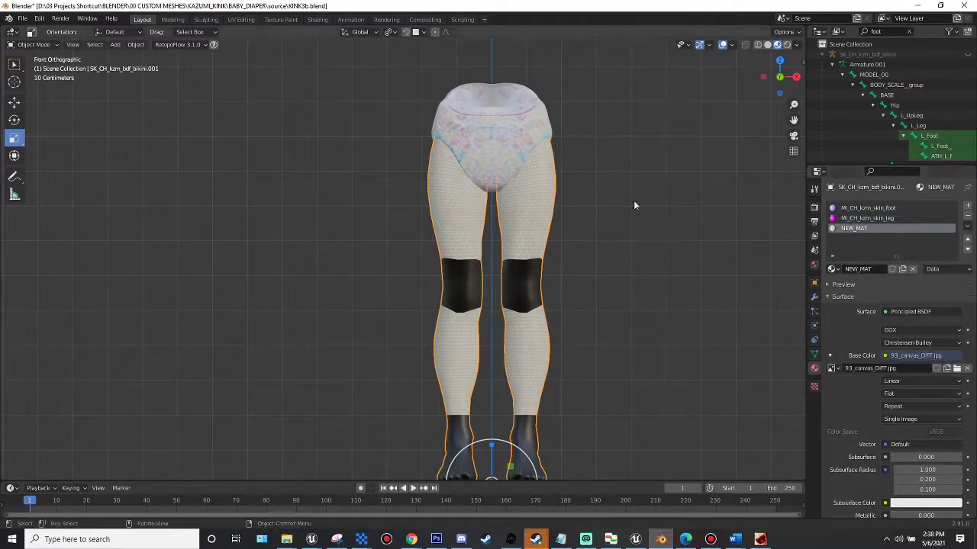
click(874, 218)
click(875, 228)
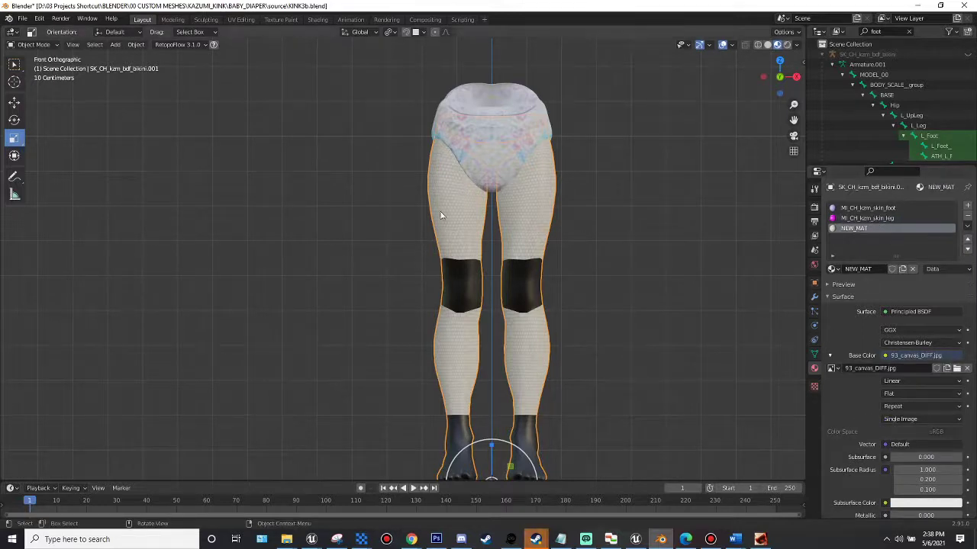
- Remove the MI_CH_kzm_skin_foot material slot from the leg mesh
click(900, 208)
scroll(615, 288, down, 1)
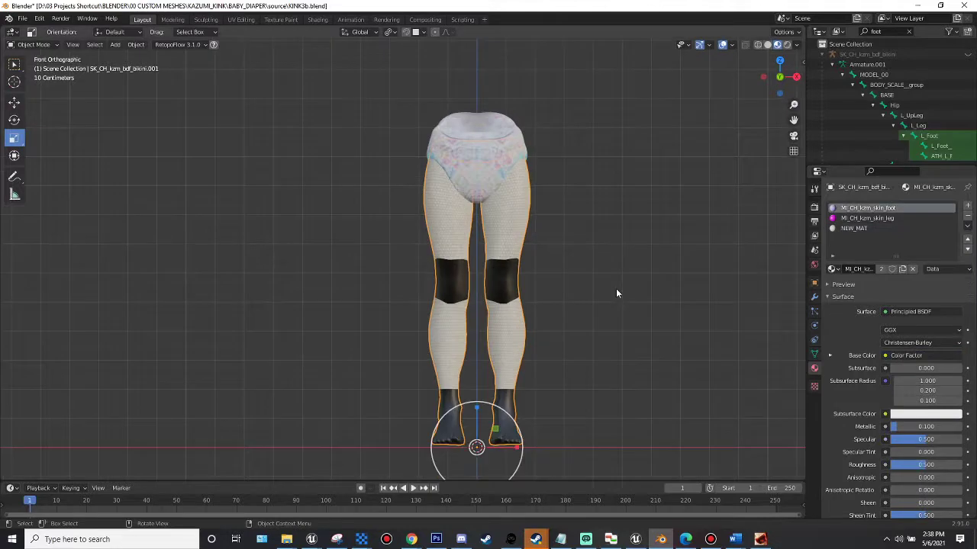
click(967, 221)
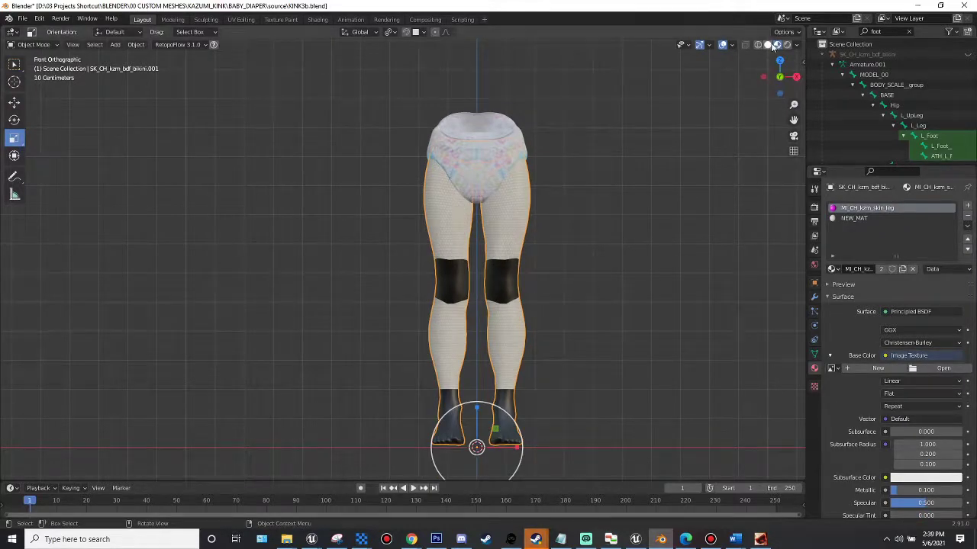
- Try removing the MI_CH_kzm_skin_leg material slot, inspect the legs, and undo the removal
drag(778, 76, 776, 82)
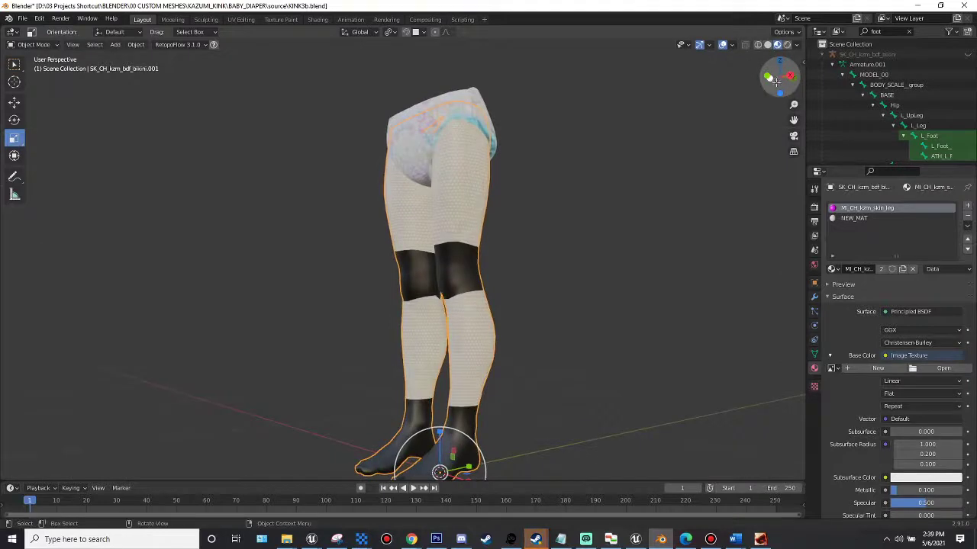
click(776, 81)
click(967, 216)
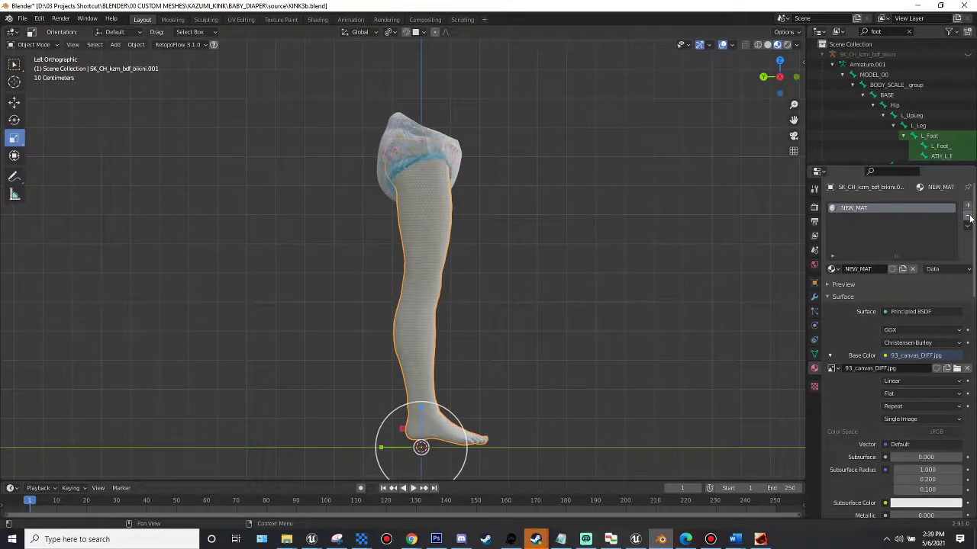
click(794, 77)
drag(789, 77, 743, 78)
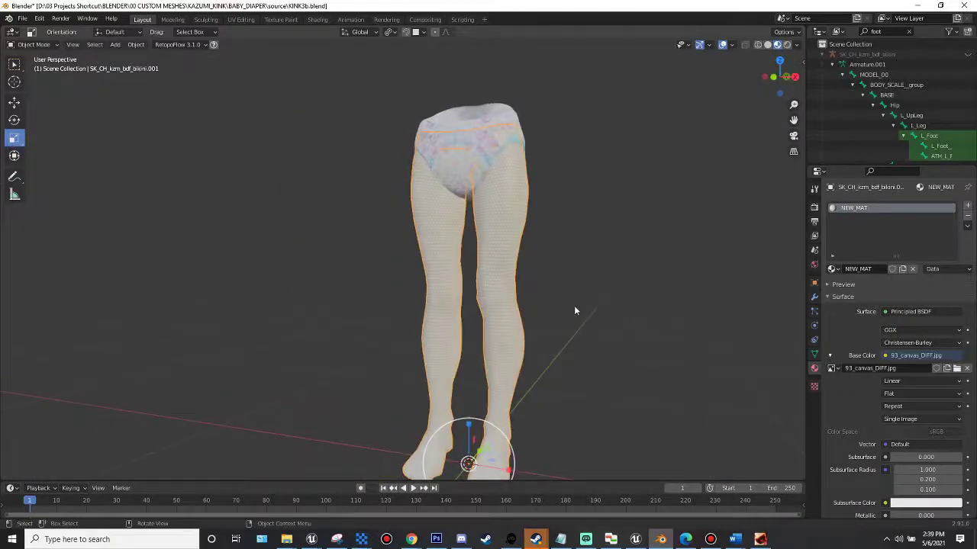
key(ctrl+z)
- Remove the NEW_MAT material slot, leaving MI_CH_kzm_skin_leg as the leg mesh's only material
click(856, 219)
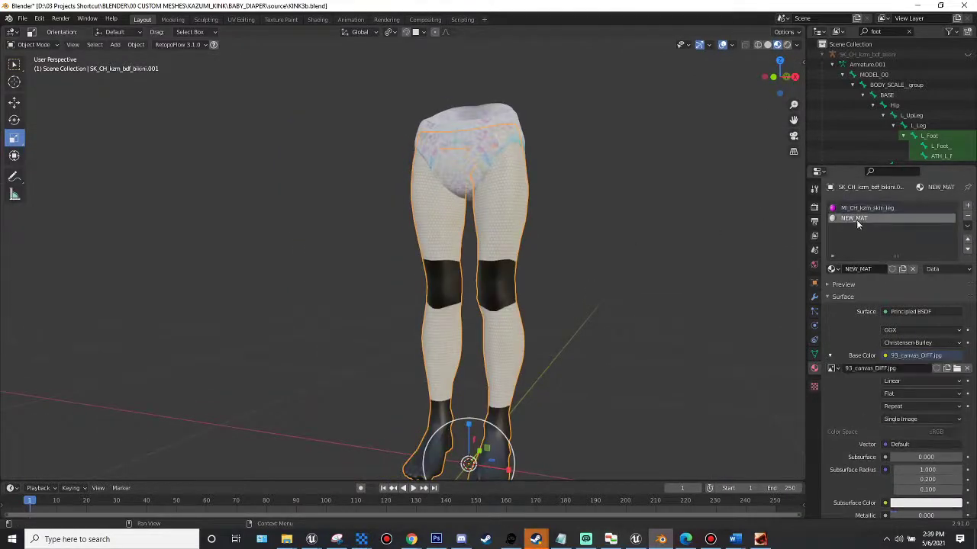
click(967, 215)
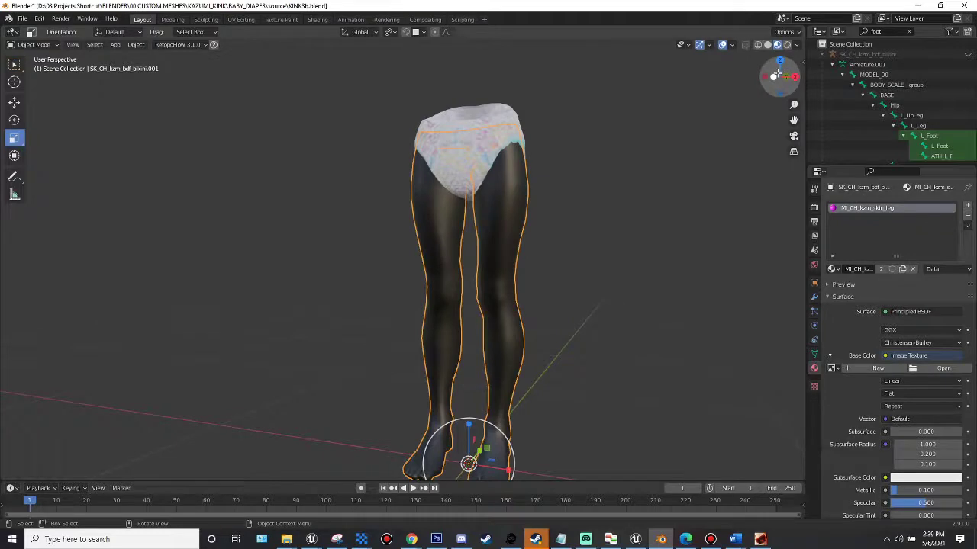
- Inspect how the single leg material covers the legs and feet from the side, at an angle and from the front
mouse_move(773, 76)
mouse_down()
mouse_move(764, 75)
mouse_move(777, 77)
mouse_up()
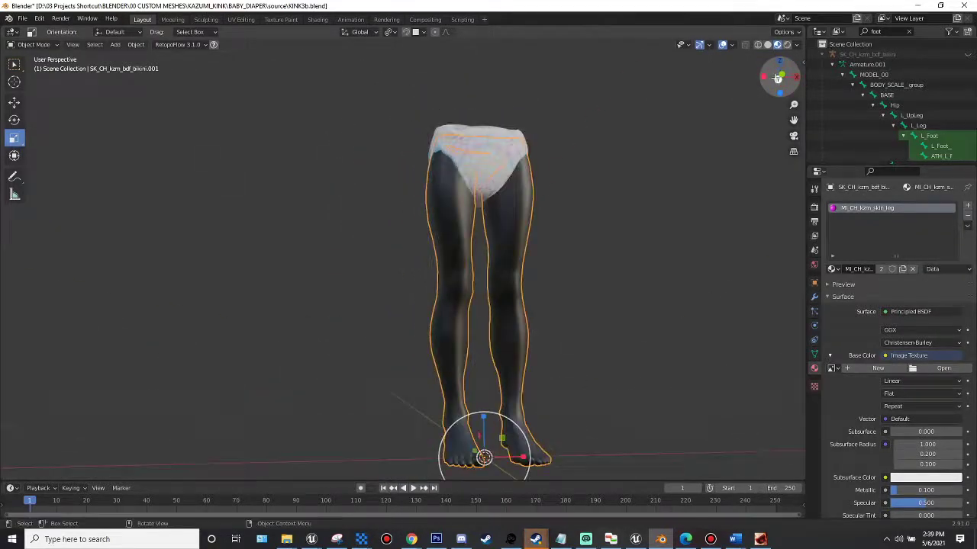
click(778, 76)
click(764, 76)
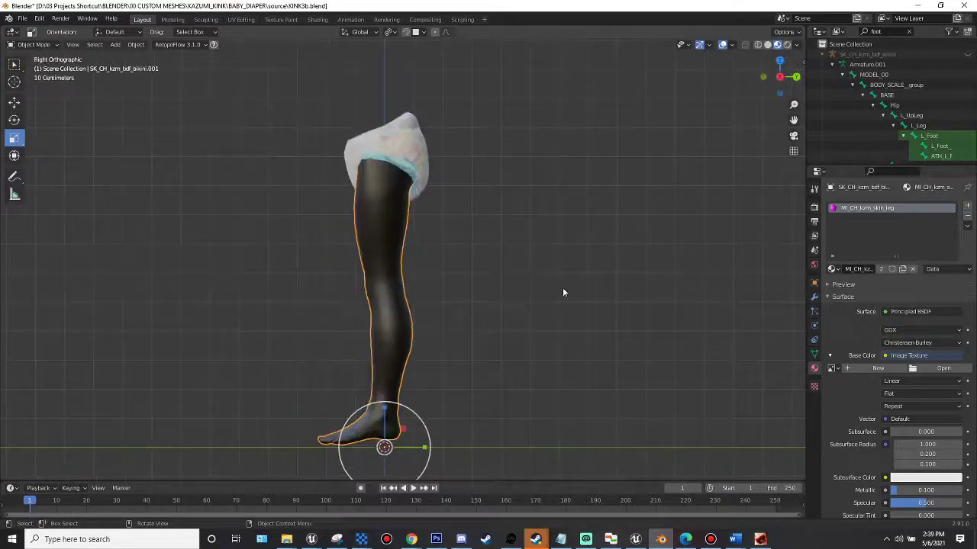
click(763, 77)
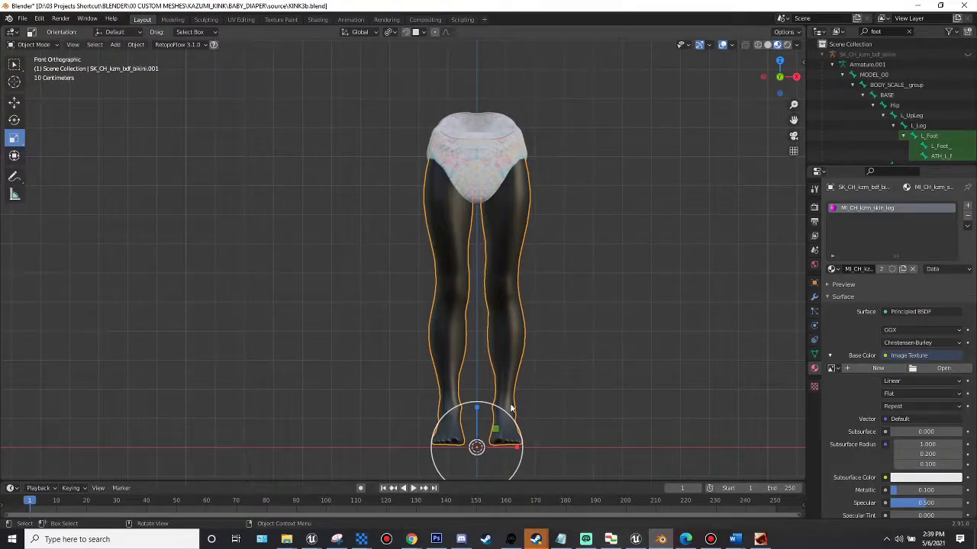
drag(793, 120, 287, 85)
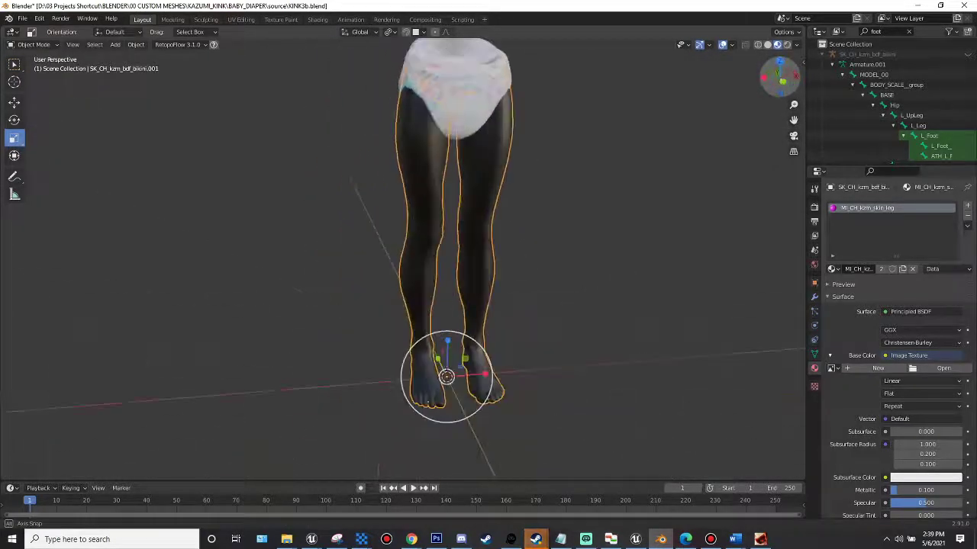
click(779, 78)
scroll(518, 312, down, 3)
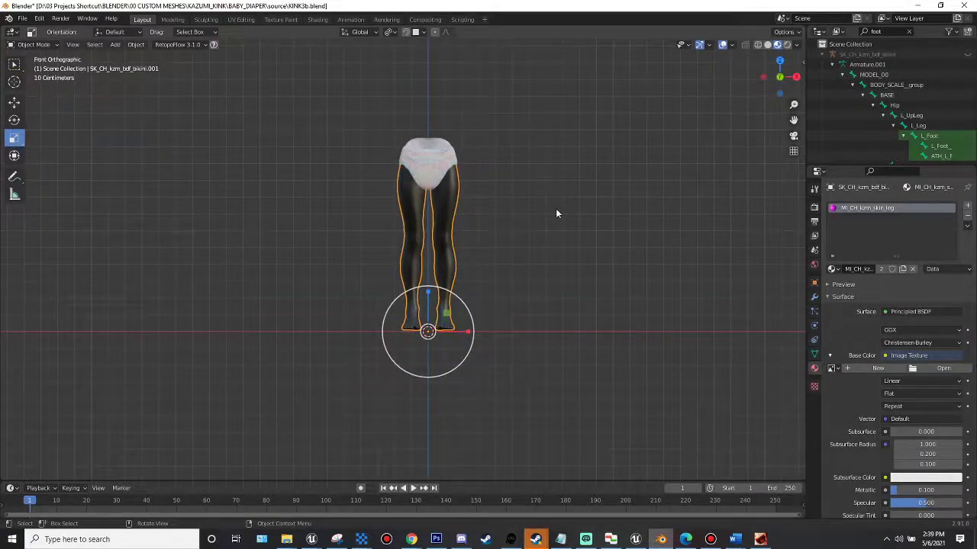
scroll(572, 216, up, 4)
drag(793, 119, 745, 166)
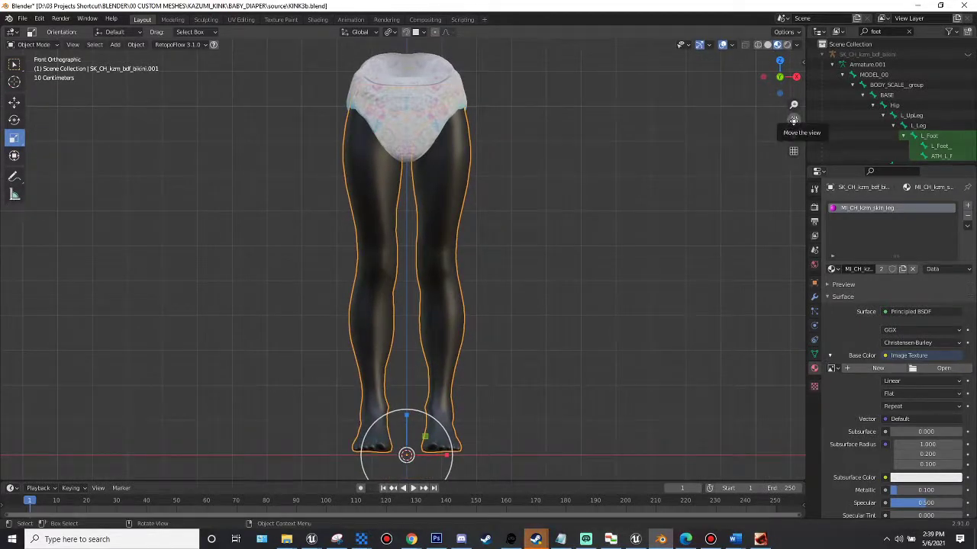